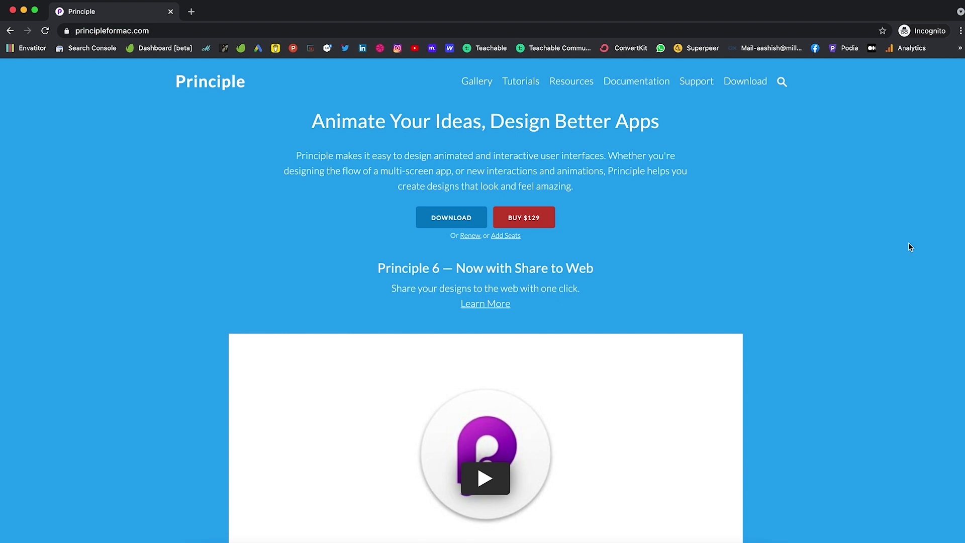
Switch from the browser to Principle and look at the Homepage and Product Page artboards
click(214, 34)
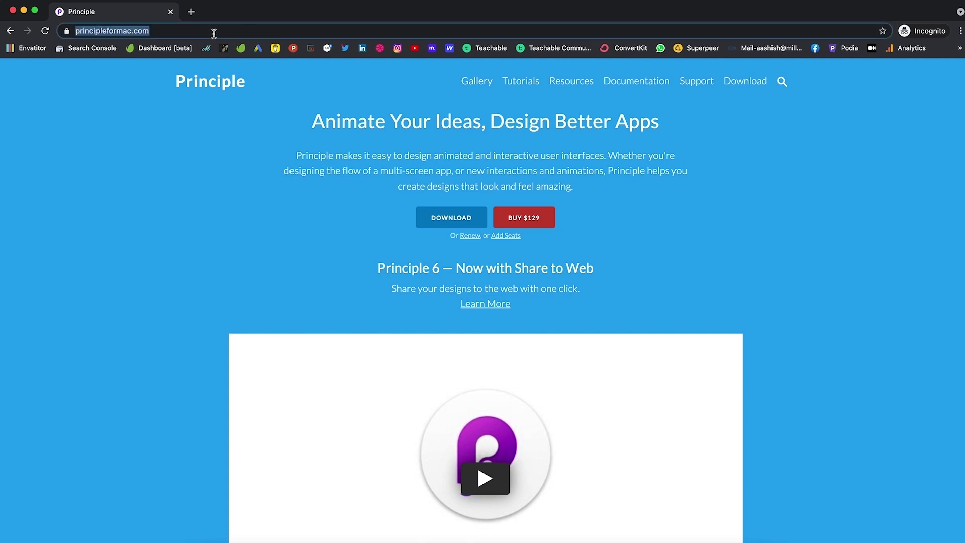
click(861, 308)
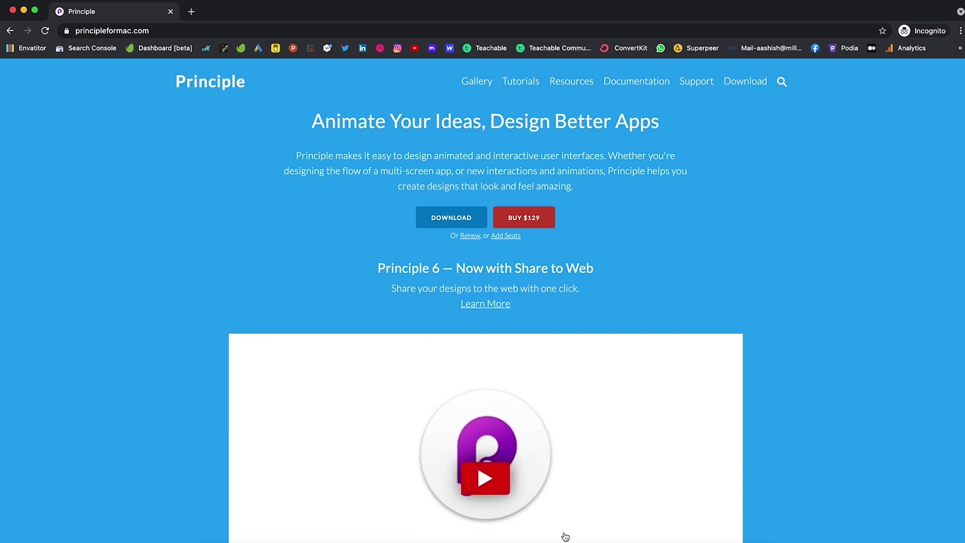
click(515, 541)
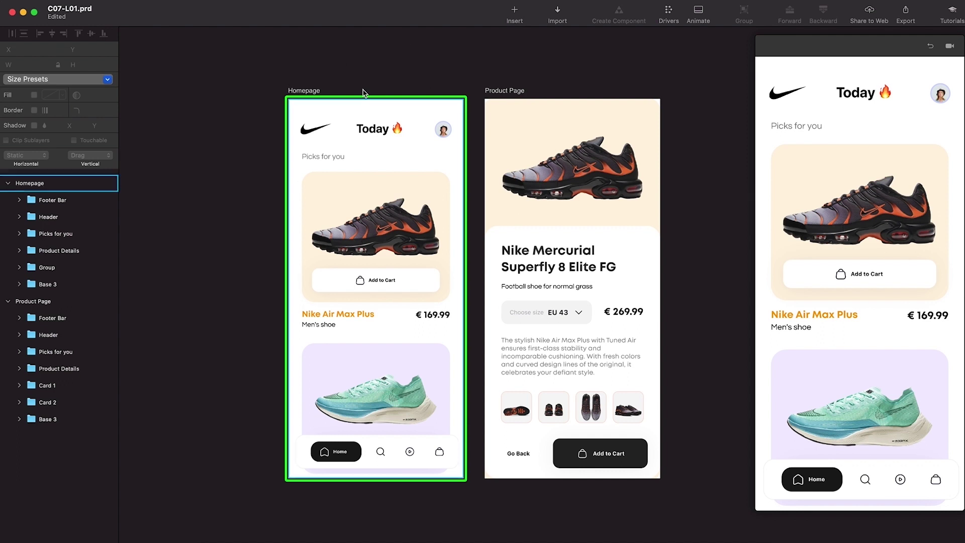
click(511, 93)
click(313, 92)
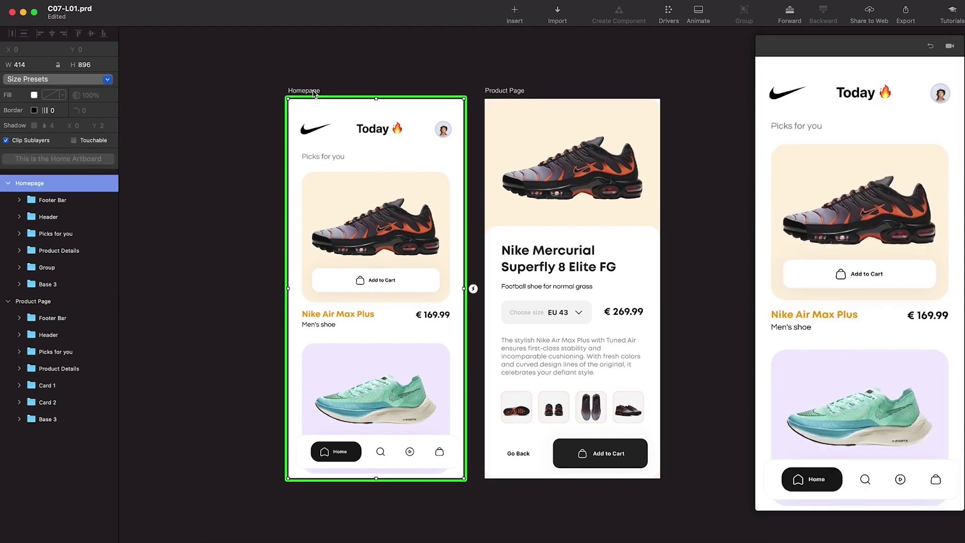
click(477, 92)
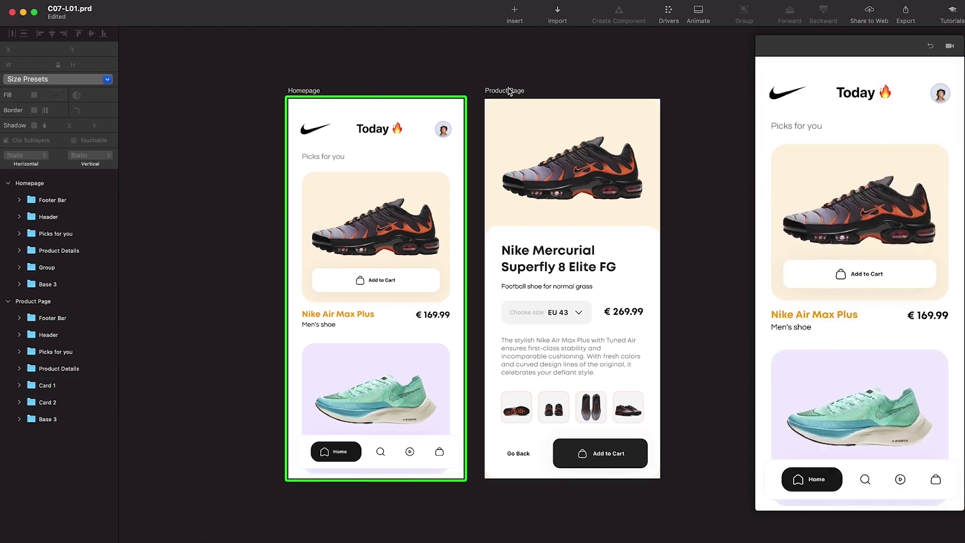
Detach the prototype preview from the editor and close it
drag(839, 54, 860, 61)
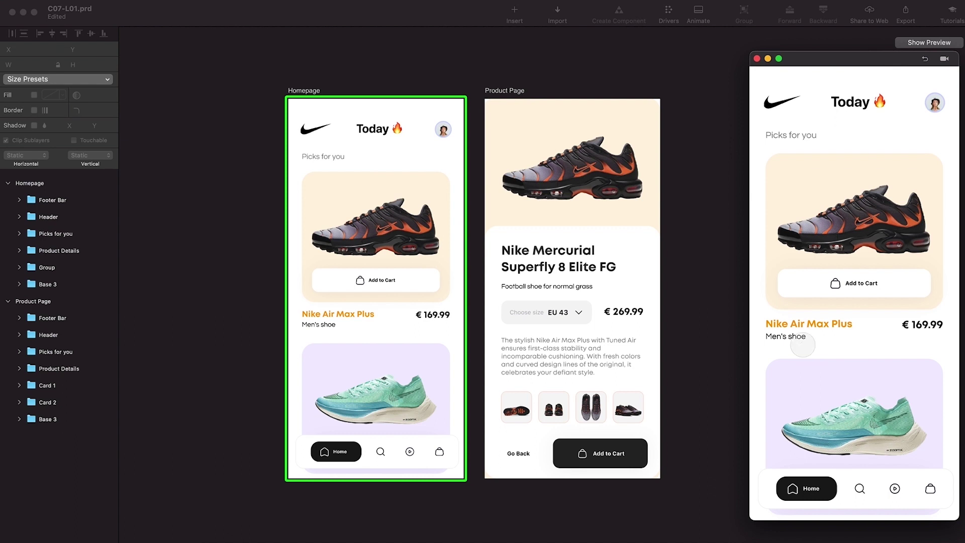
key(super+w)
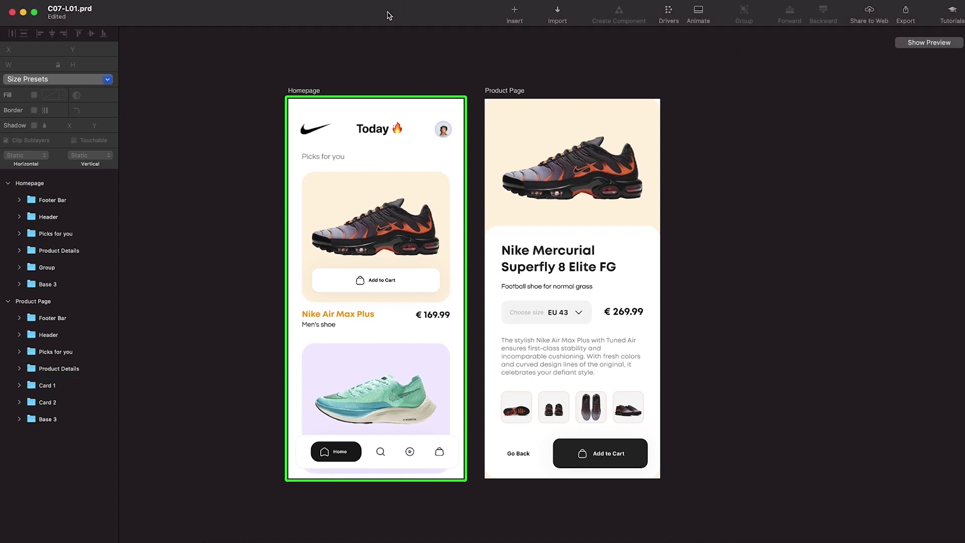
Check the insertable element types and show the Drivers and Animate timelines, leaving only the Animate timeline open
click(515, 11)
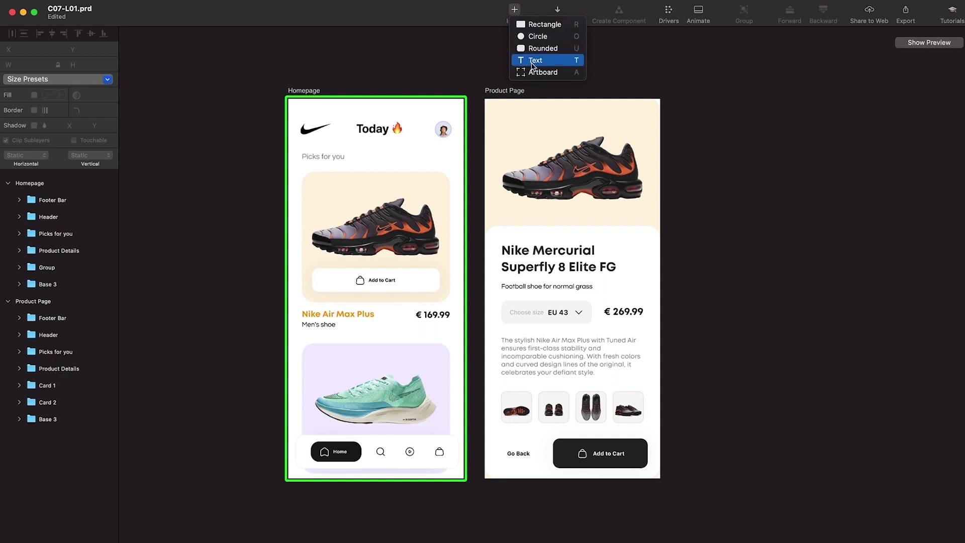
click(539, 73)
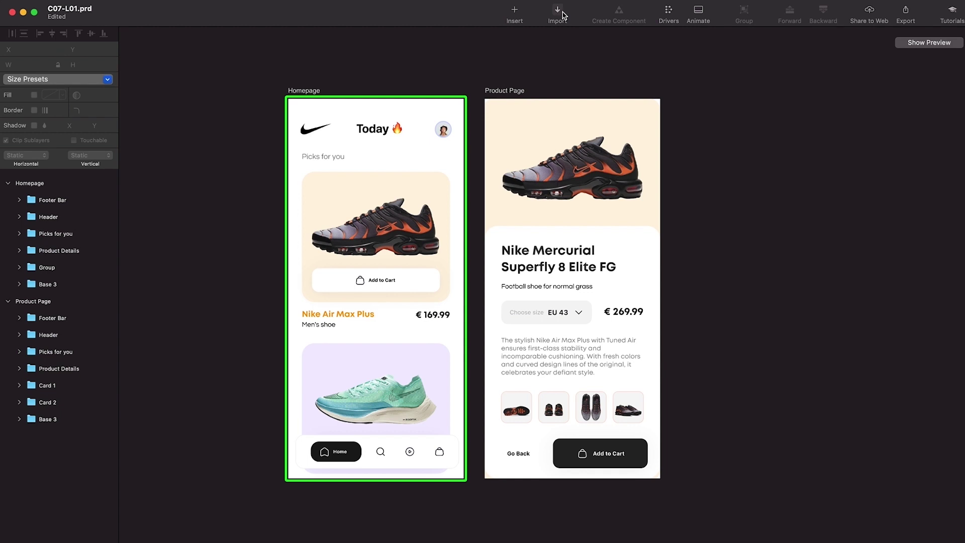
click(668, 12)
click(701, 13)
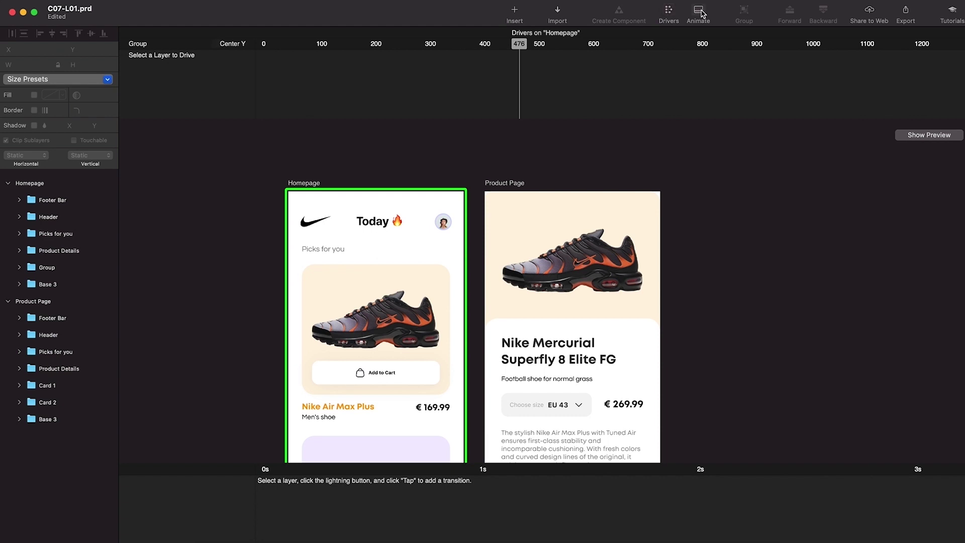
click(702, 13)
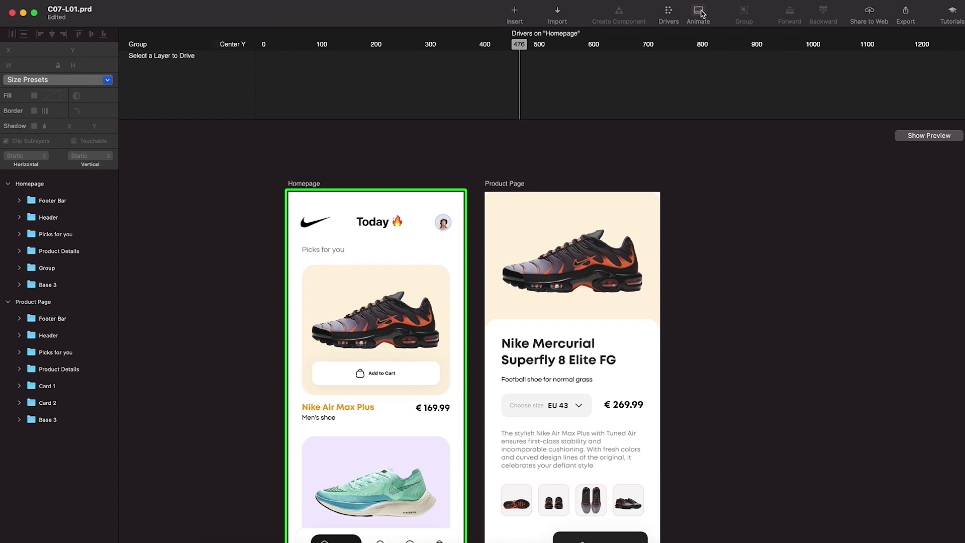
click(703, 14)
click(668, 13)
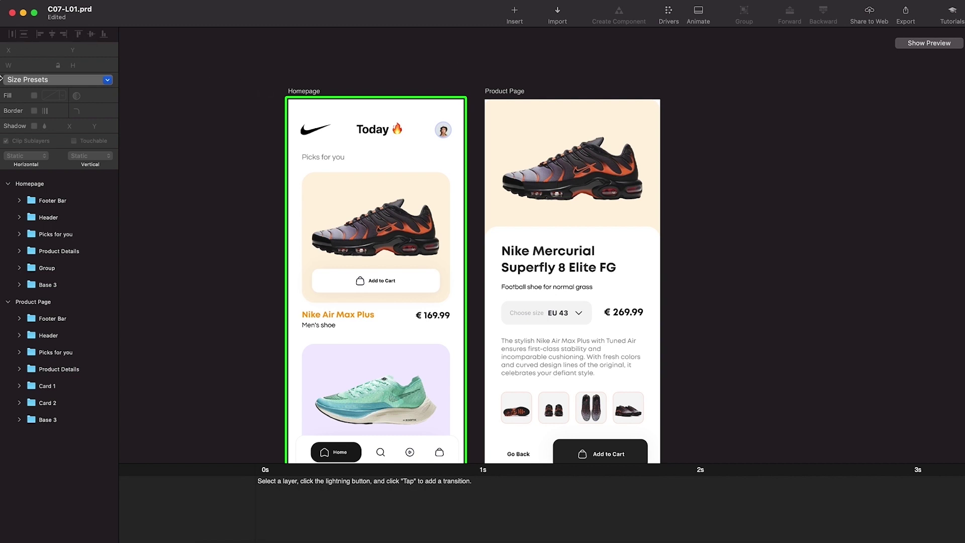
Set the vertical behavior of the Homepage's Group layer to Static
click(47, 268)
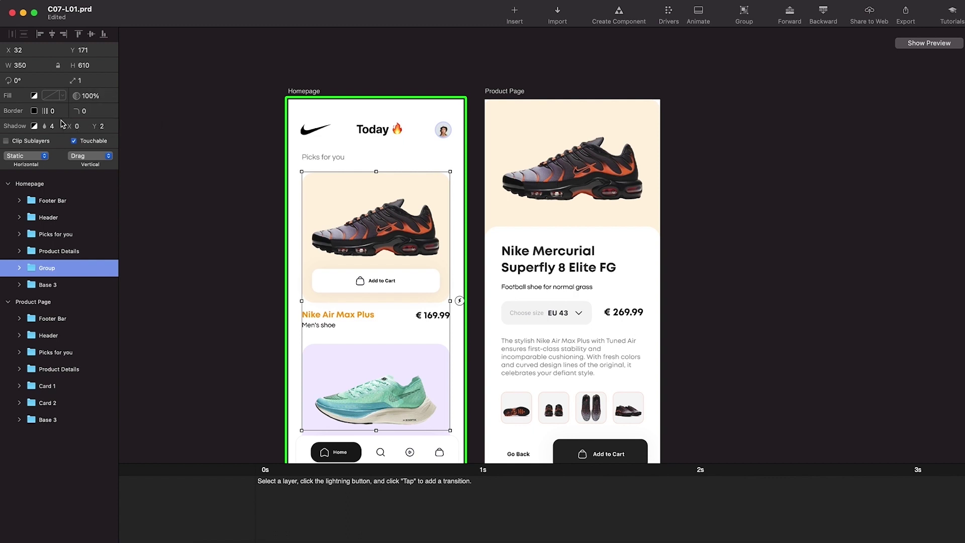
click(44, 156)
click(92, 157)
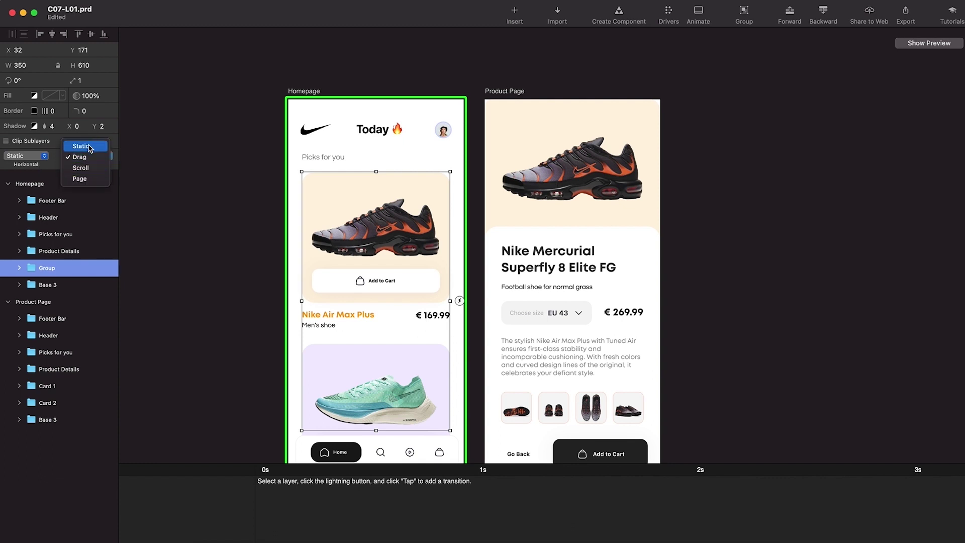
click(90, 145)
click(92, 157)
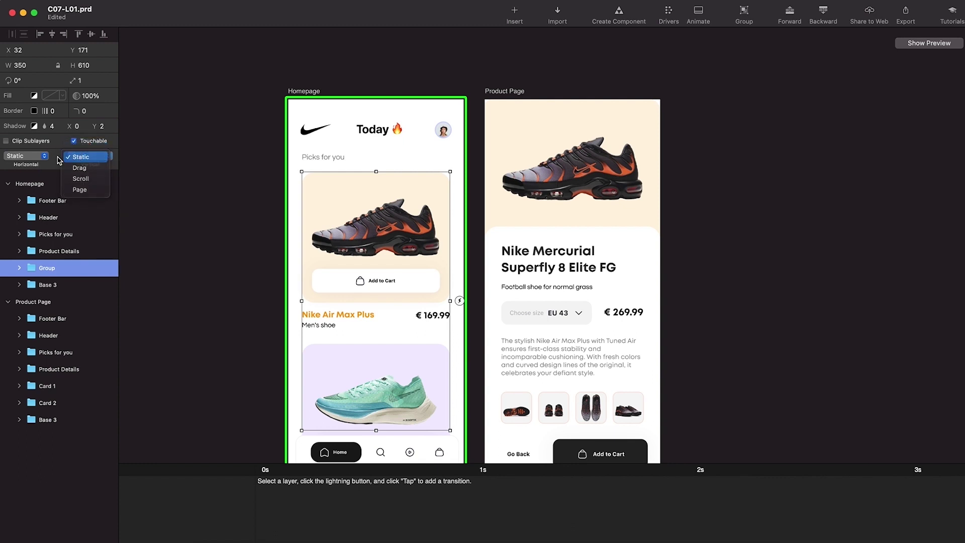
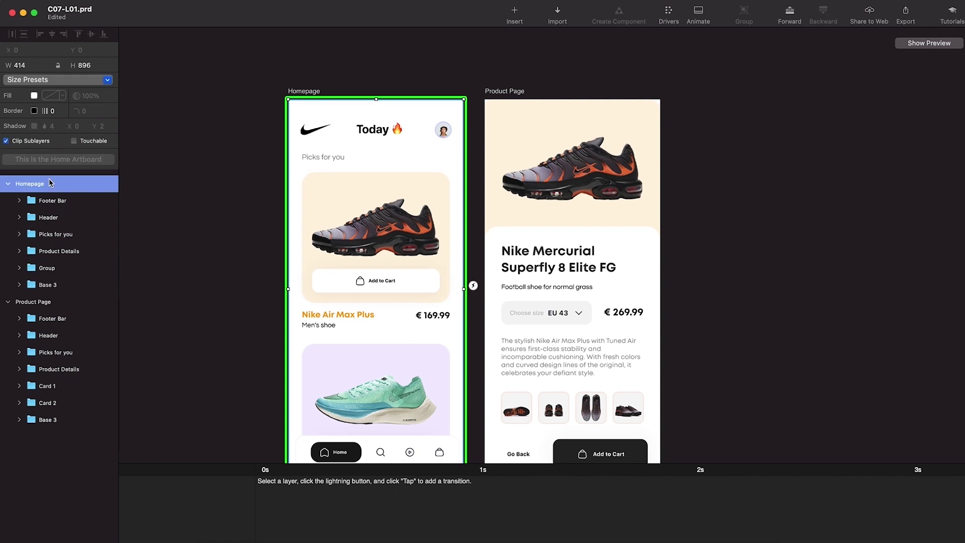
Collapse and expand the Homepage and Product Page in the layer list and inspect the layers in each artboard
click(8, 184)
click(8, 201)
click(10, 203)
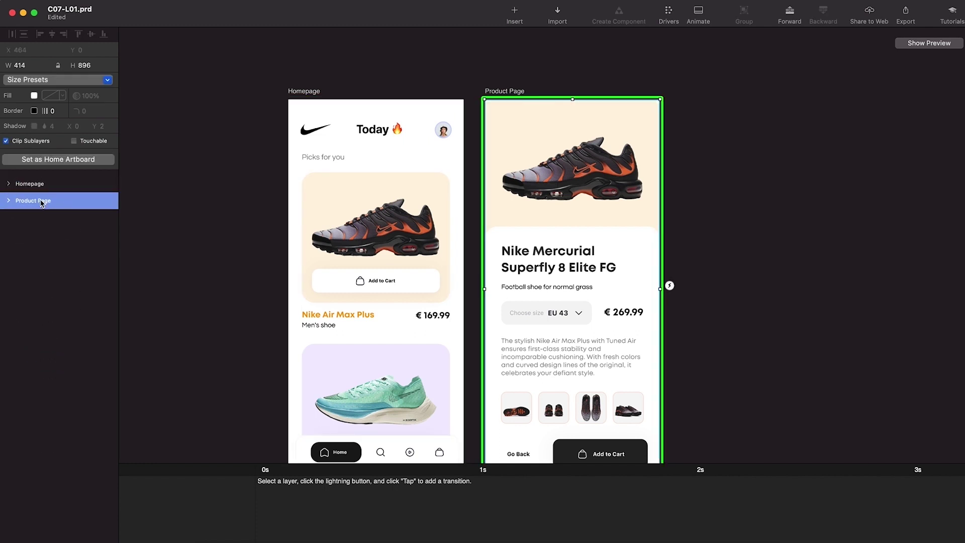
click(8, 184)
click(47, 202)
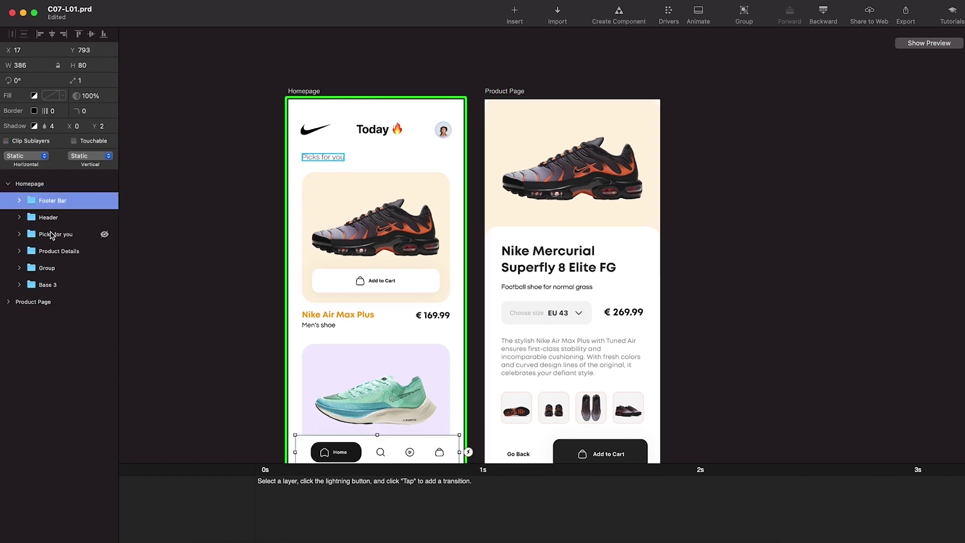
click(55, 251)
click(8, 301)
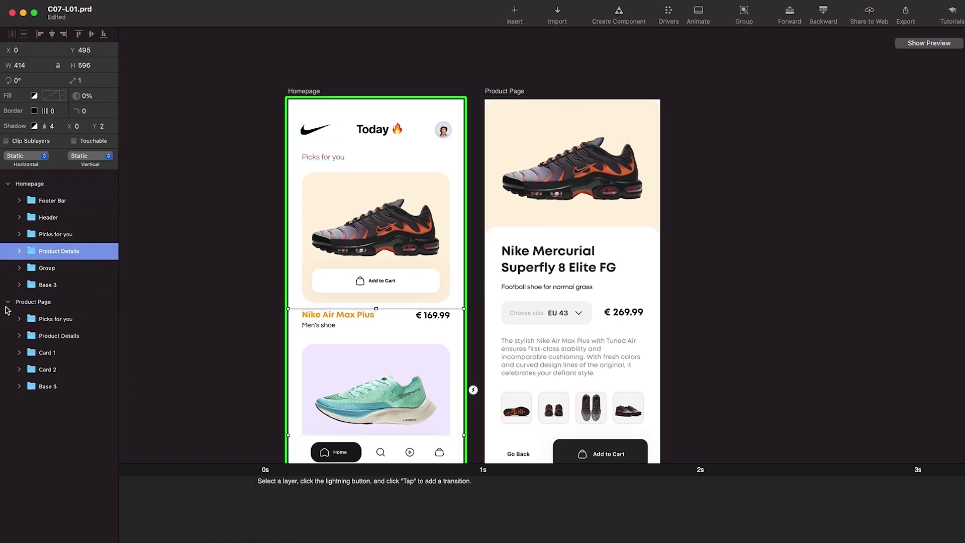
click(48, 319)
click(50, 337)
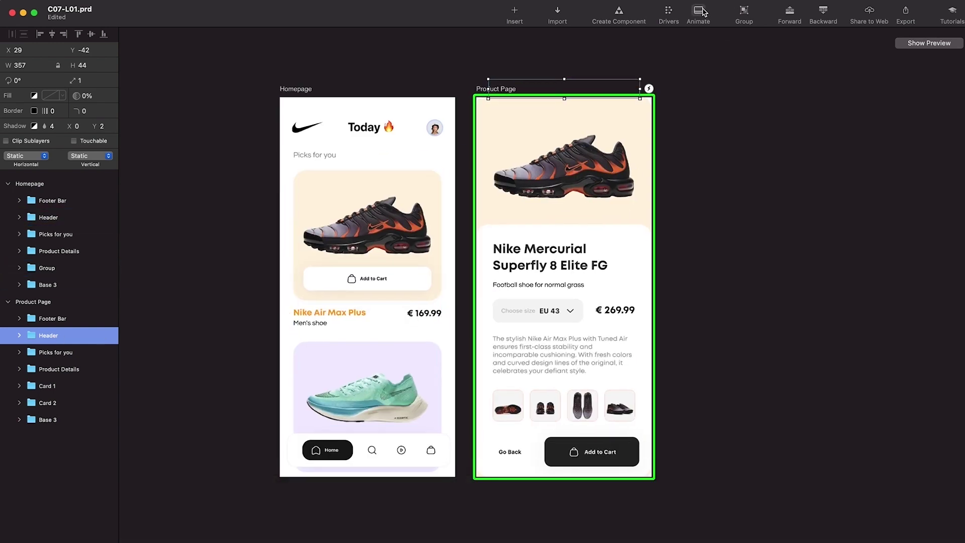
Examine what the Header, Picks for you and Product Details layers cover on the Homepage
scroll(565, 280, left, 2)
scroll(564, 280, down, 1)
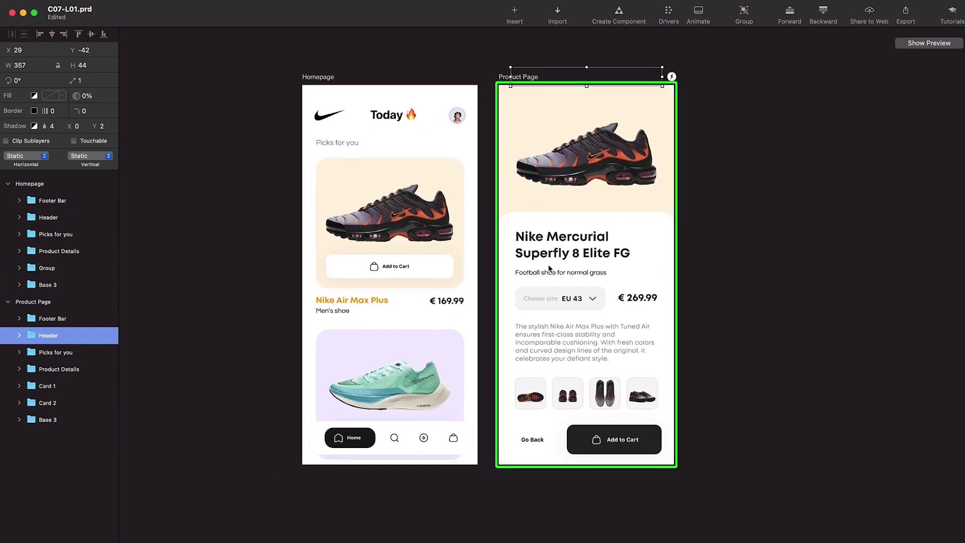
click(66, 216)
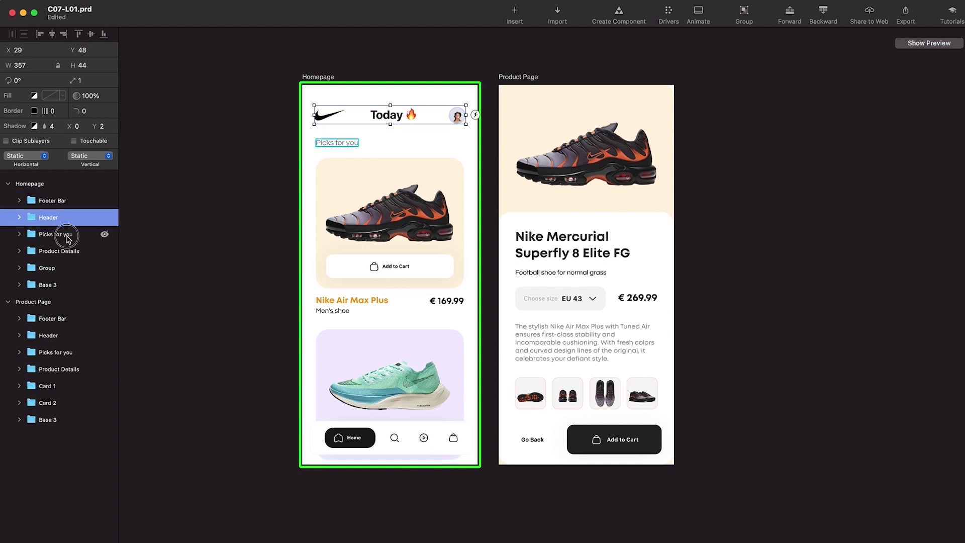
click(66, 235)
click(65, 251)
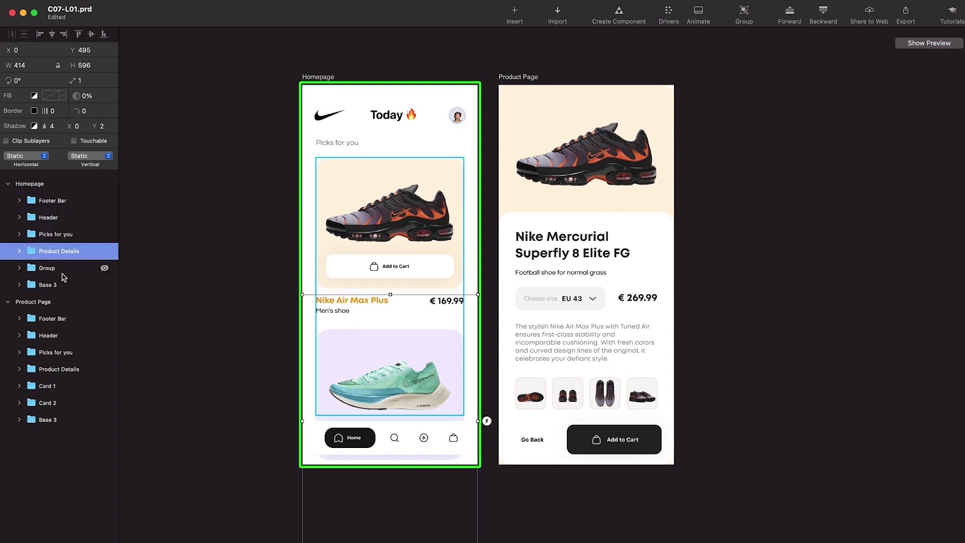
Move Card 1 and Card 2 out of the Homepage's Group layer and delete the emptied Group
click(64, 271)
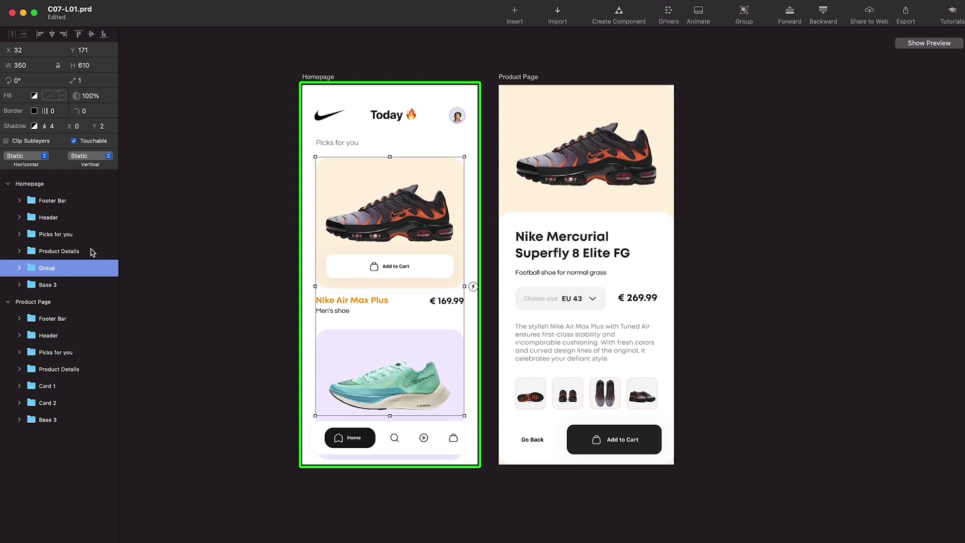
click(19, 268)
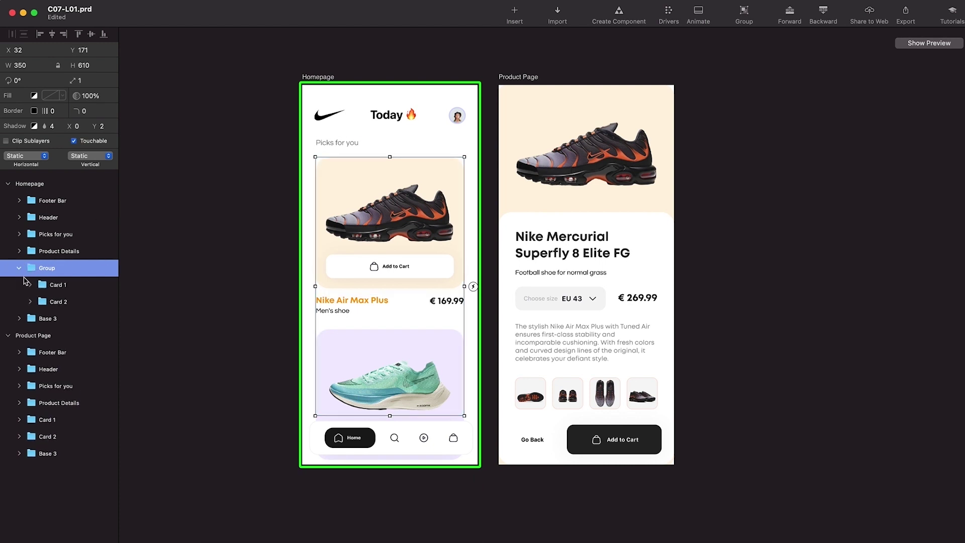
click(57, 285)
shift+click(59, 301)
drag(62, 294, 56, 256)
click(50, 303)
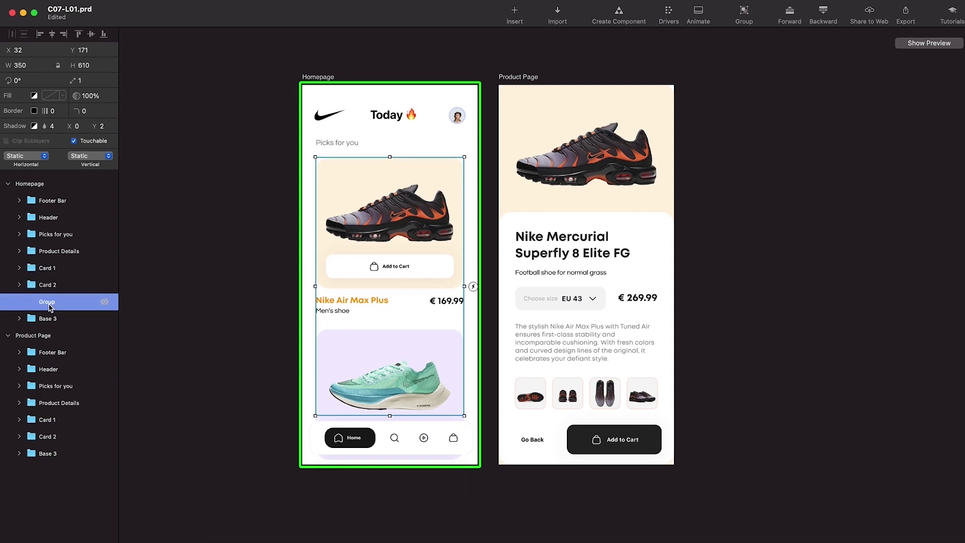
key(BackSpace)
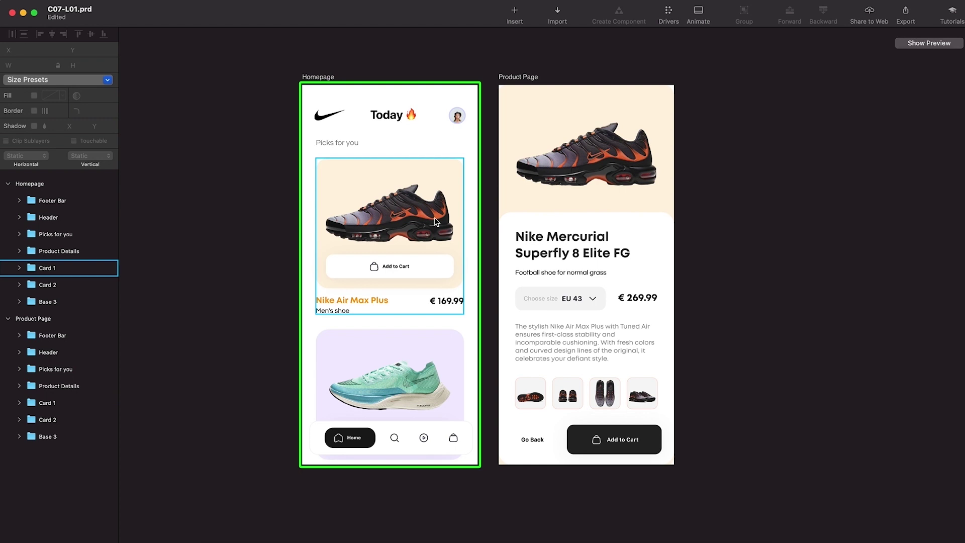
Select Card 1 on the Homepage, then open the prototype preview and close it
scroll(473, 204, left, 1)
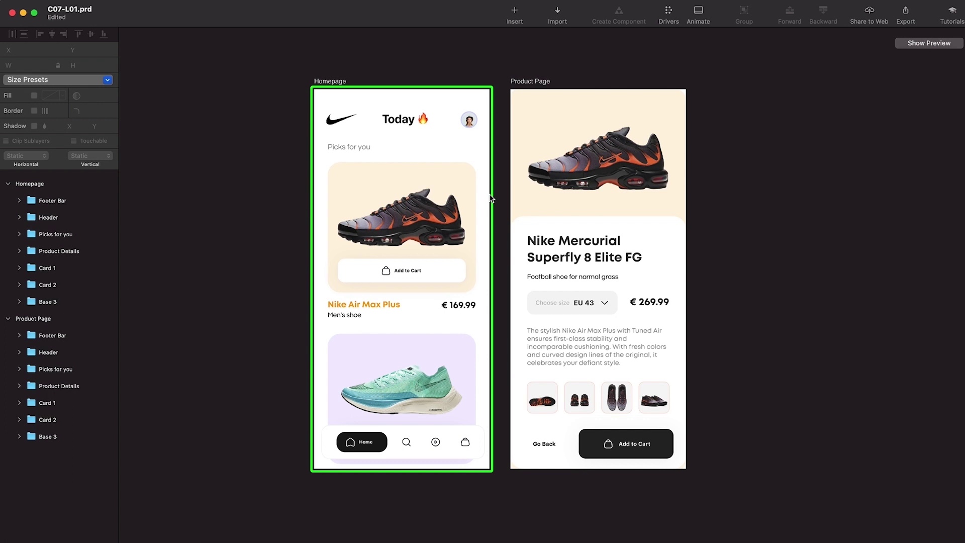
click(465, 206)
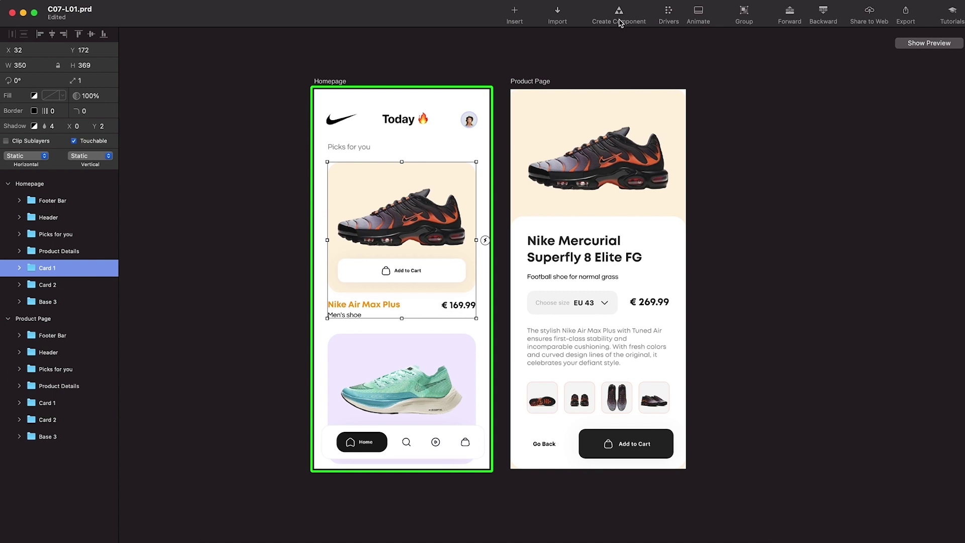
key(super+p)
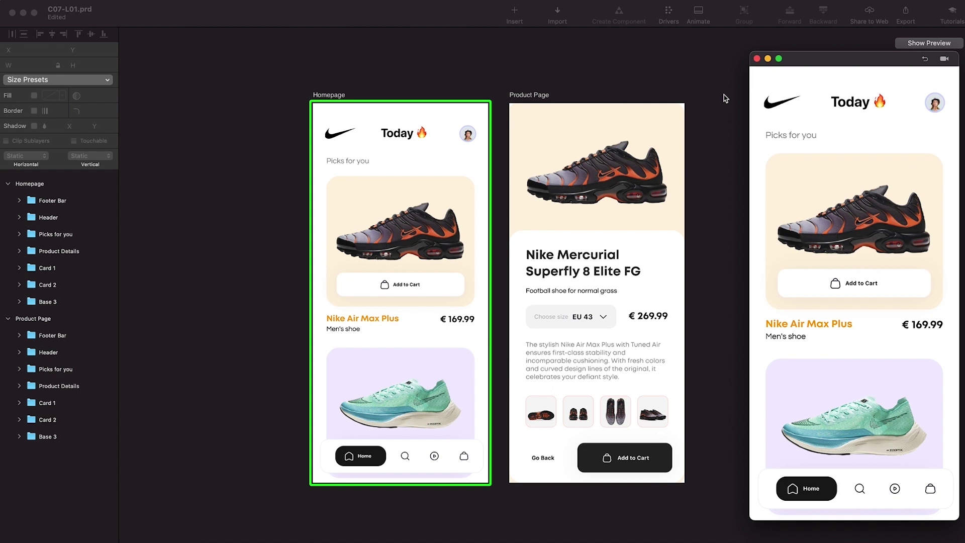
key(super+w)
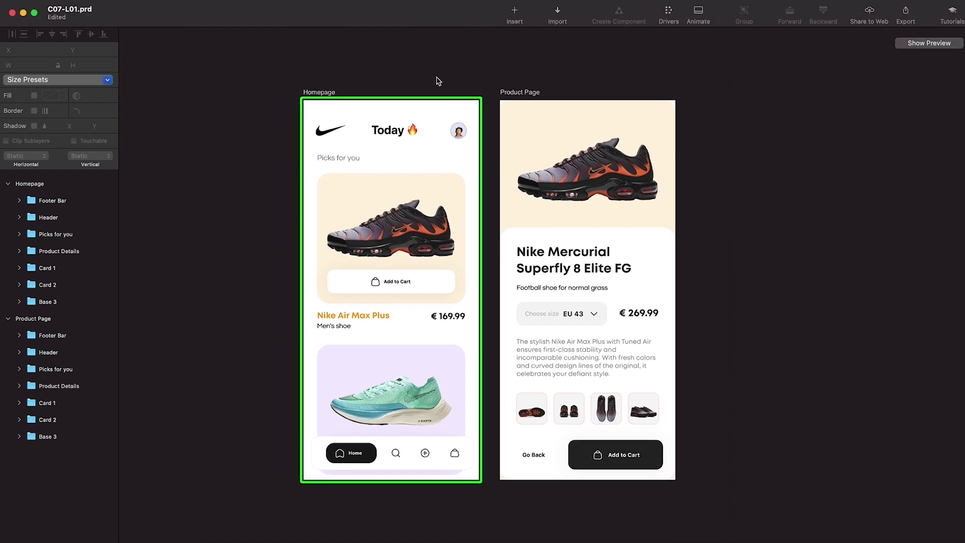
Compare Card 1 on the Homepage with the Product Details layer on the Product Page
key(super+equal)
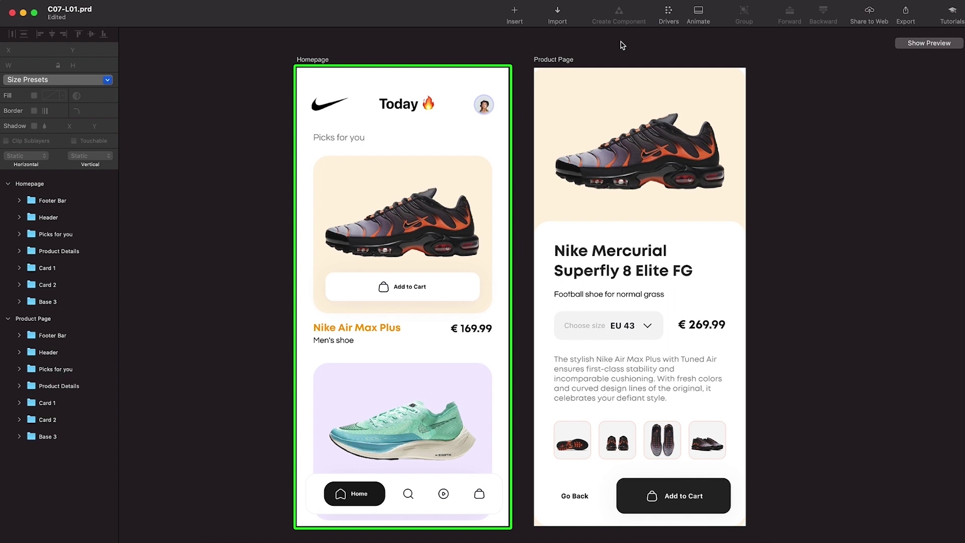
click(411, 200)
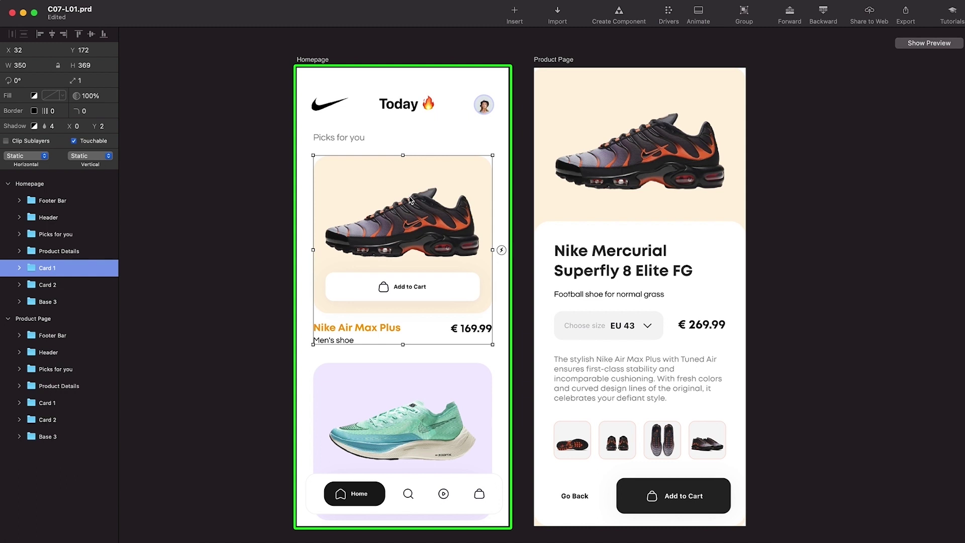
click(653, 225)
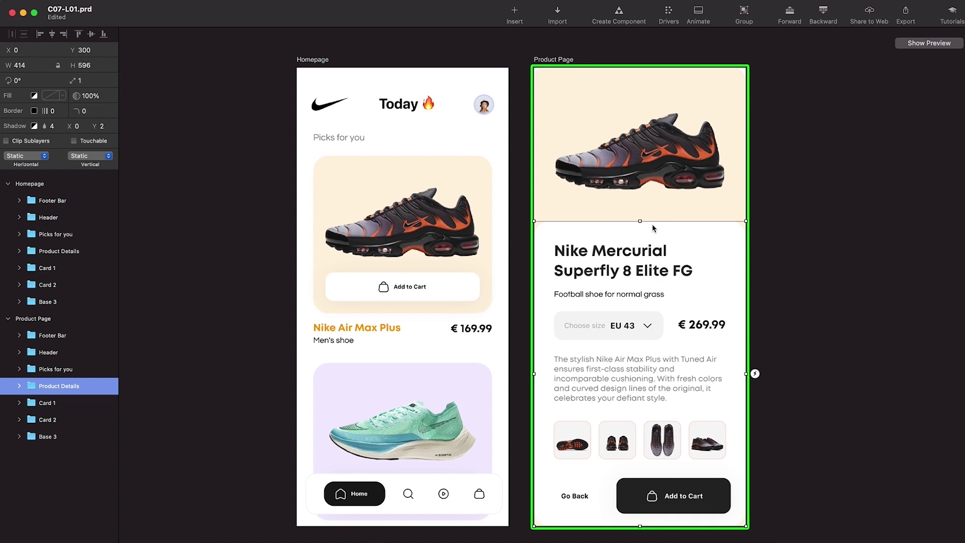
click(411, 220)
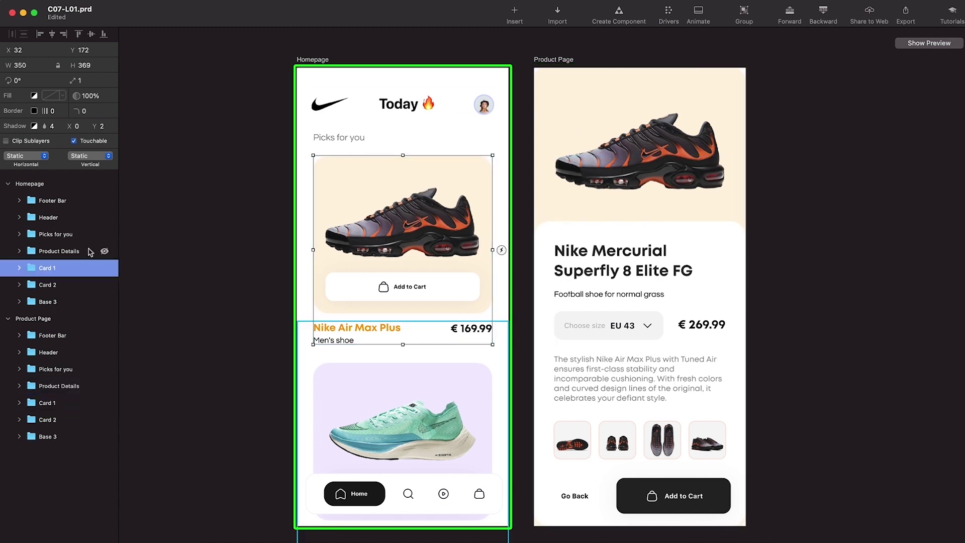
Add a Tap event to Card 1 on the Homepage and link it back to the Homepage to generate a duplicate artboard
click(502, 251)
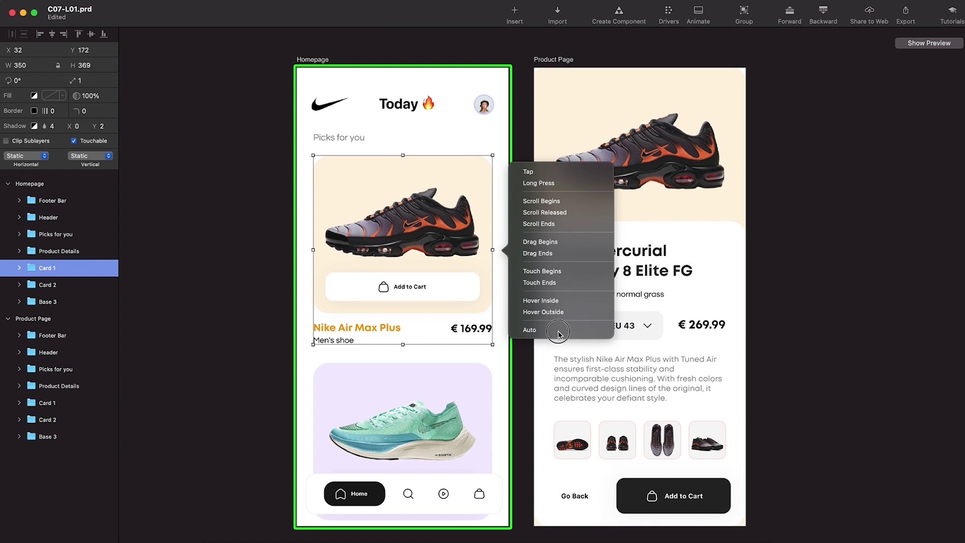
click(558, 173)
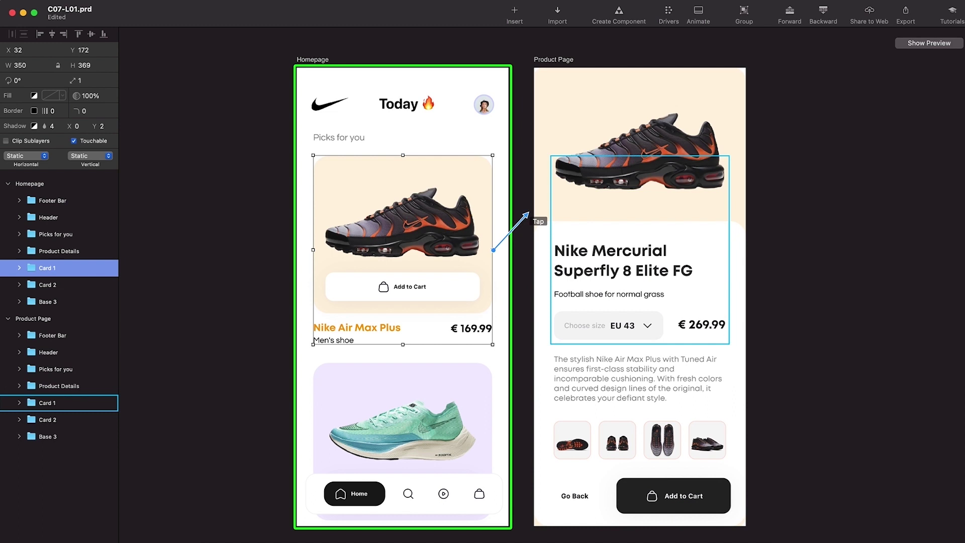
drag(528, 214, 623, 214)
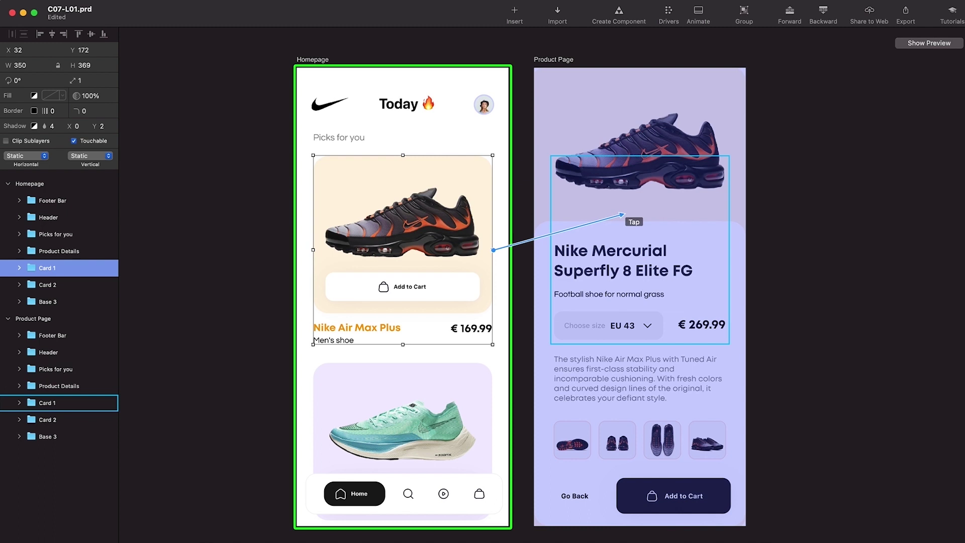
drag(623, 215, 409, 116)
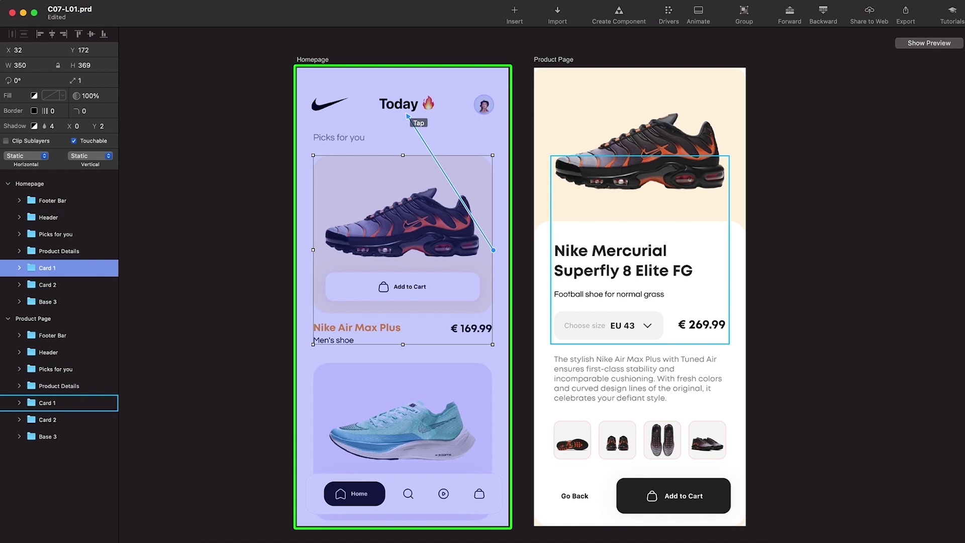
drag(408, 116, 408, 117)
scroll(556, 138, right, 3)
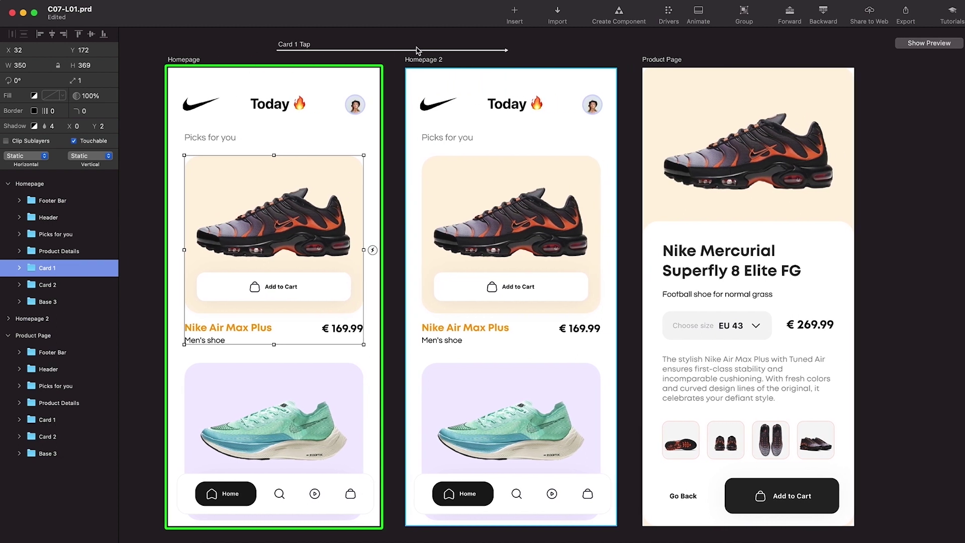
Rename the Homepage 2 artboard as Product Page
click(9, 320)
double_click(48, 320)
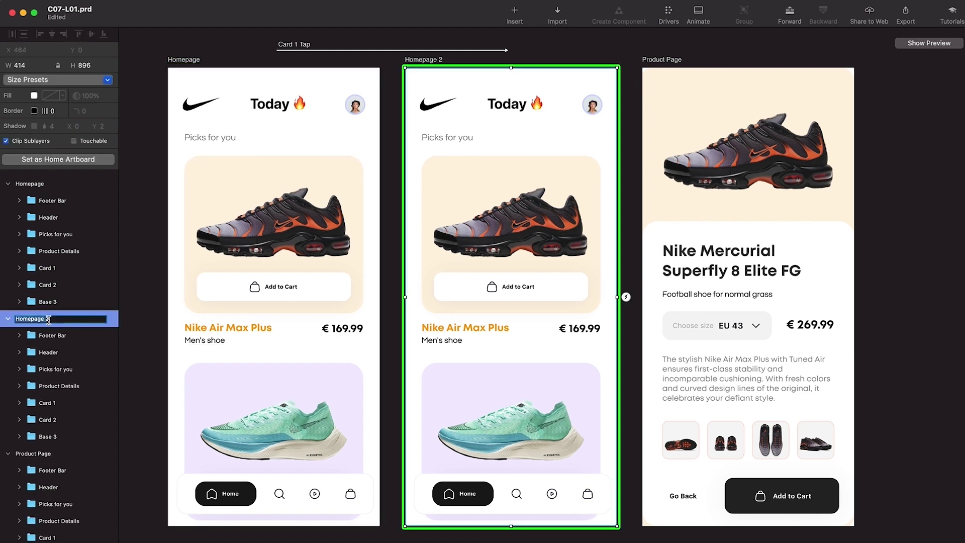
text(Product Page)
key(Return)
Delete the Product Details layer from the Homepage artboard
scroll(440, 186, left, 1)
scroll(440, 186, down, 1)
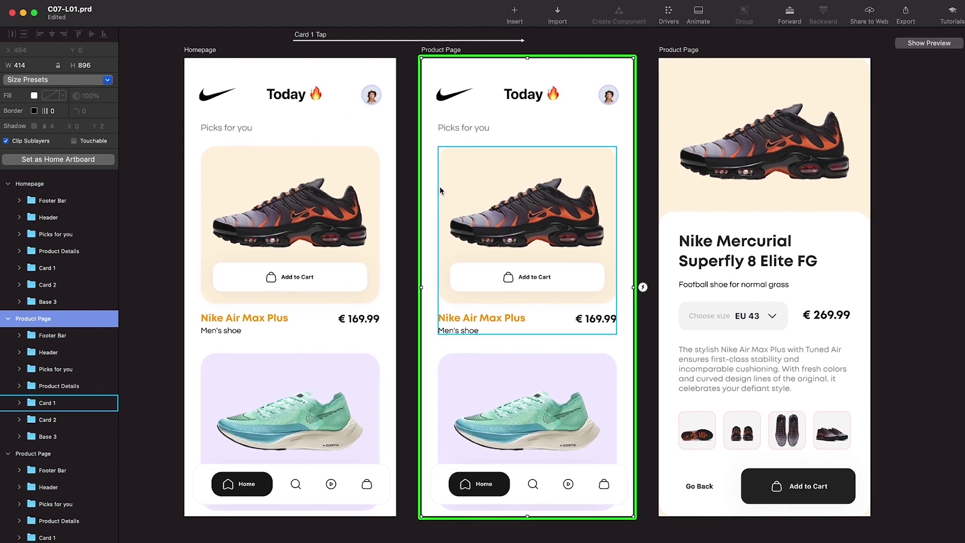
scroll(440, 190, left, 1)
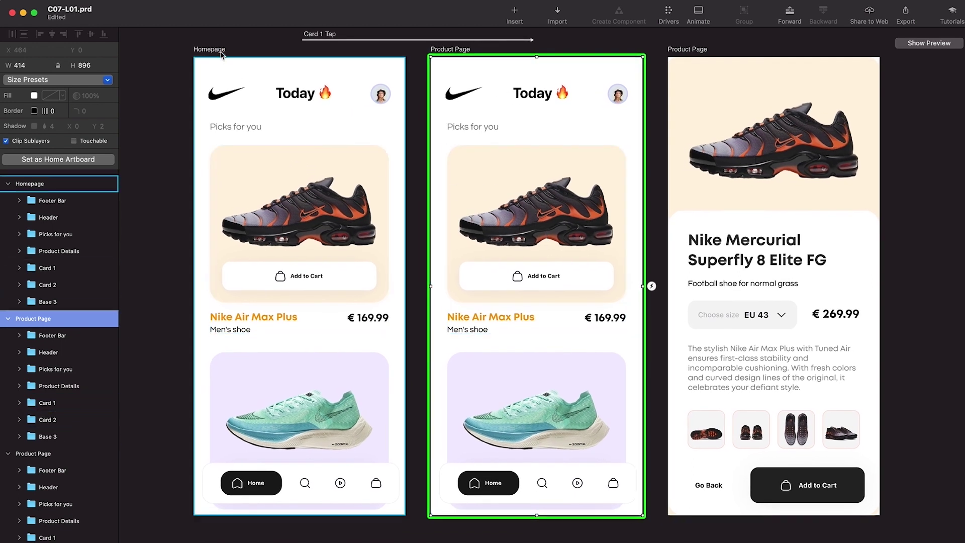
scroll(486, 89, left, 5)
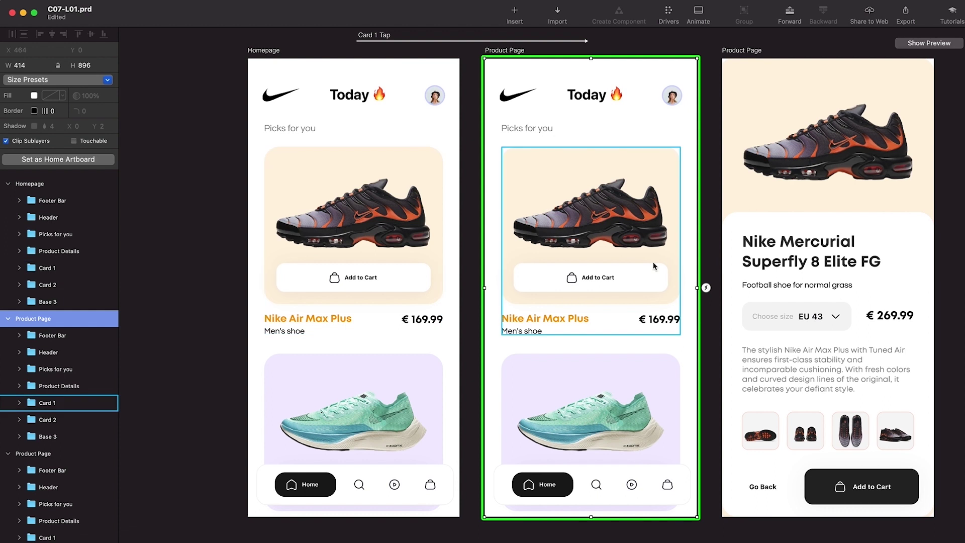
click(378, 95)
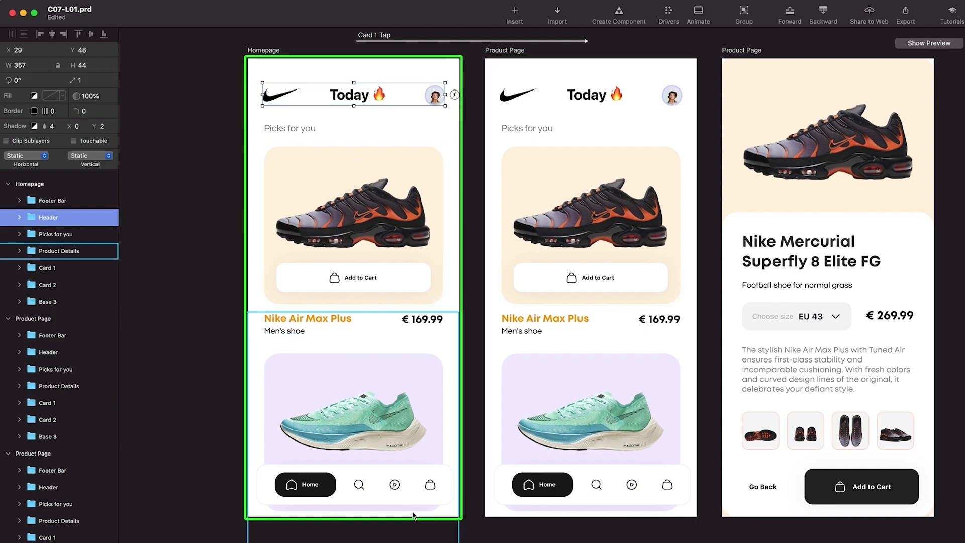
click(408, 495)
click(401, 414)
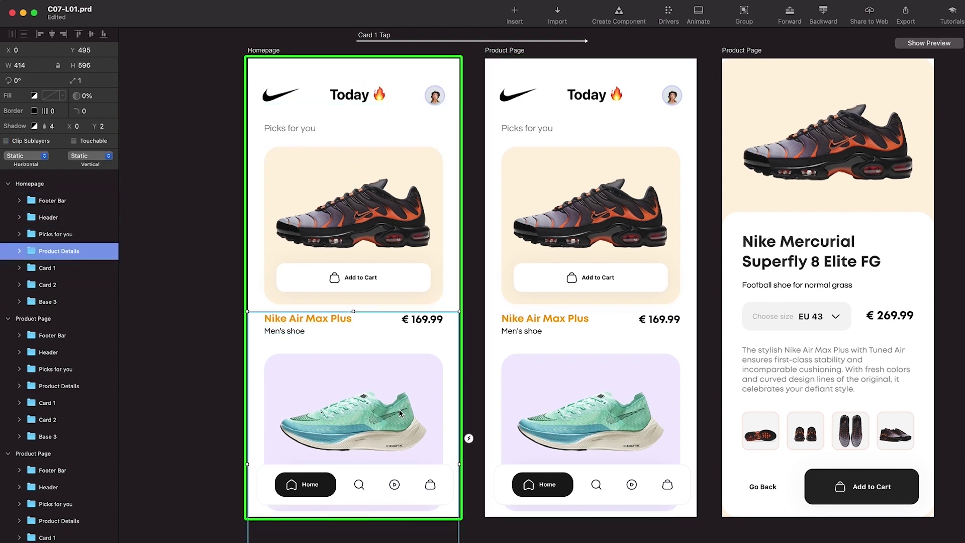
double_click(396, 400)
key(Escape)
key(Delete)
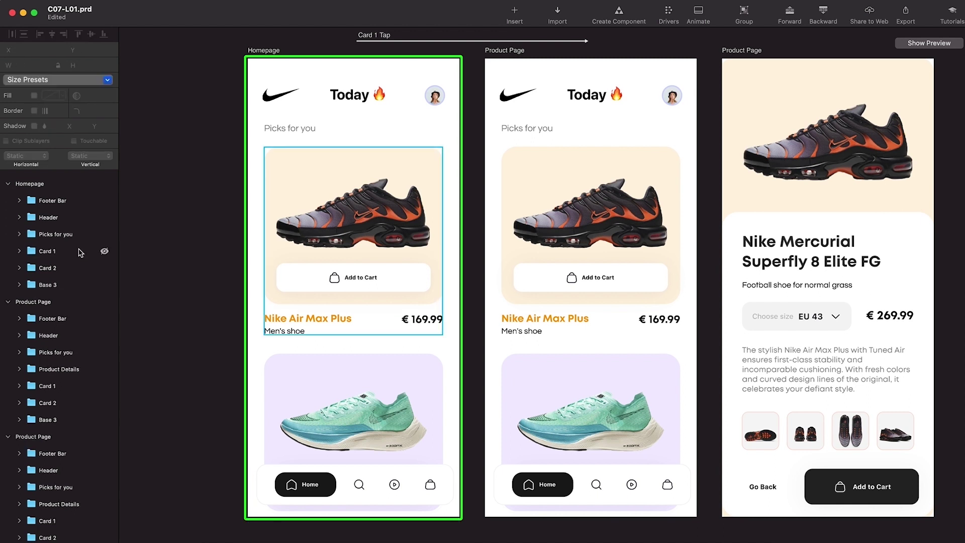
Examine the Homepage's remaining layers: Header, Picks for you, Card 1, Card 2, Footer Bar and Base 3
click(394, 134)
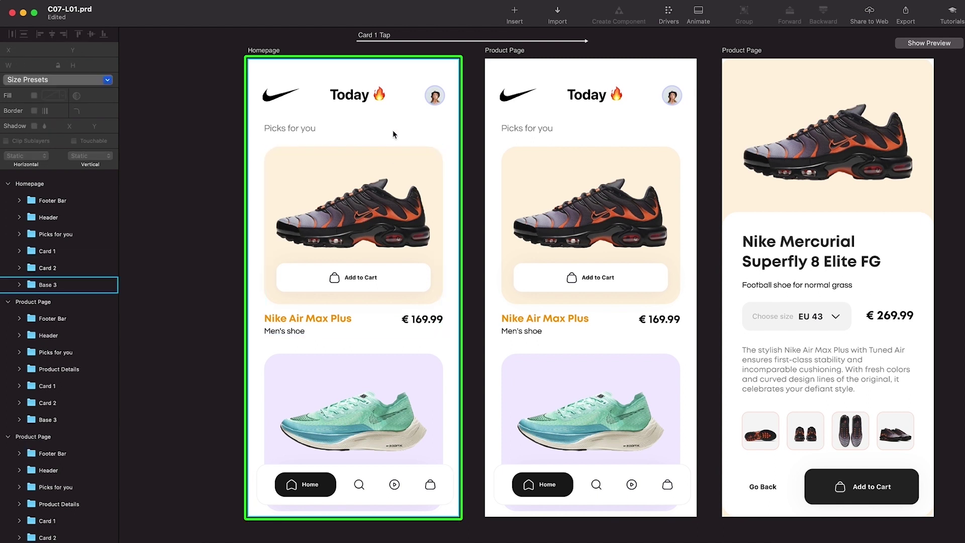
click(384, 101)
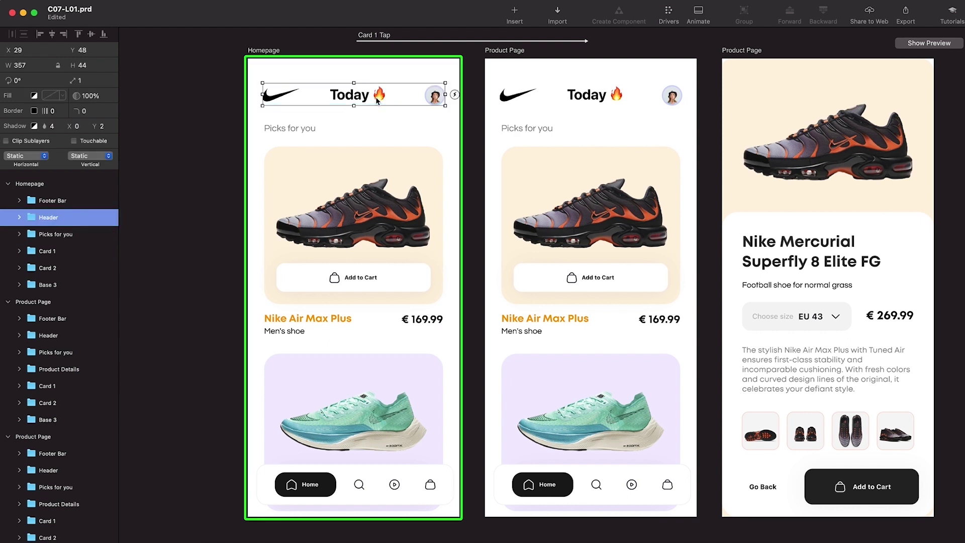
click(291, 132)
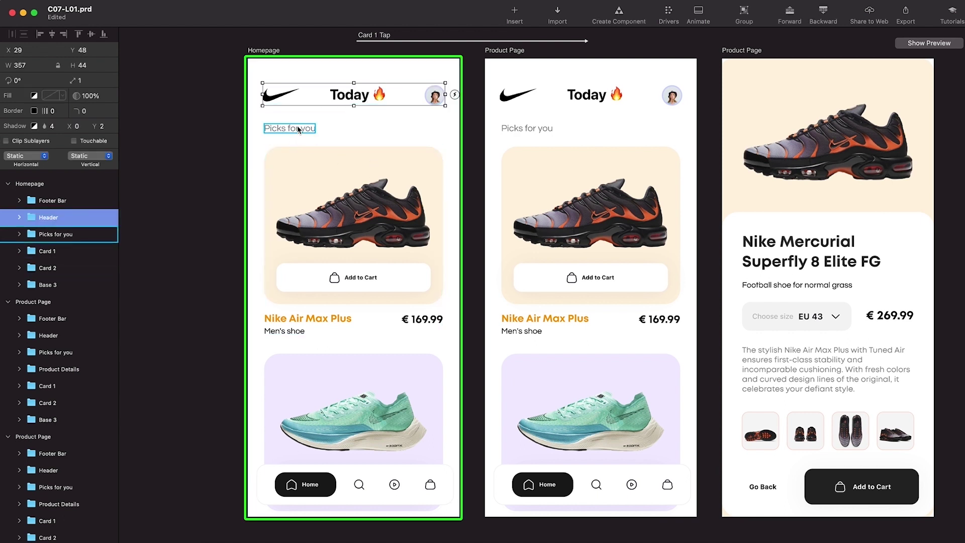
click(360, 179)
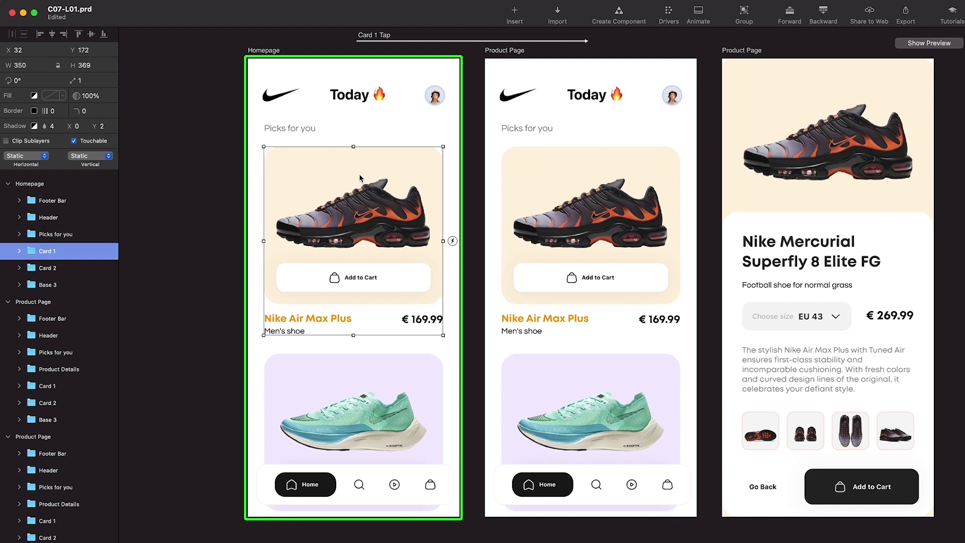
click(361, 387)
click(359, 483)
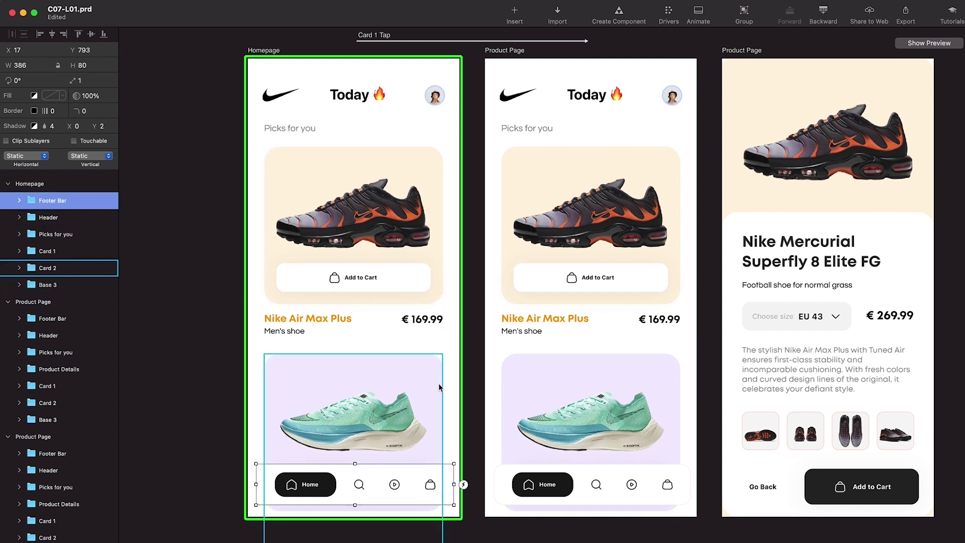
click(456, 345)
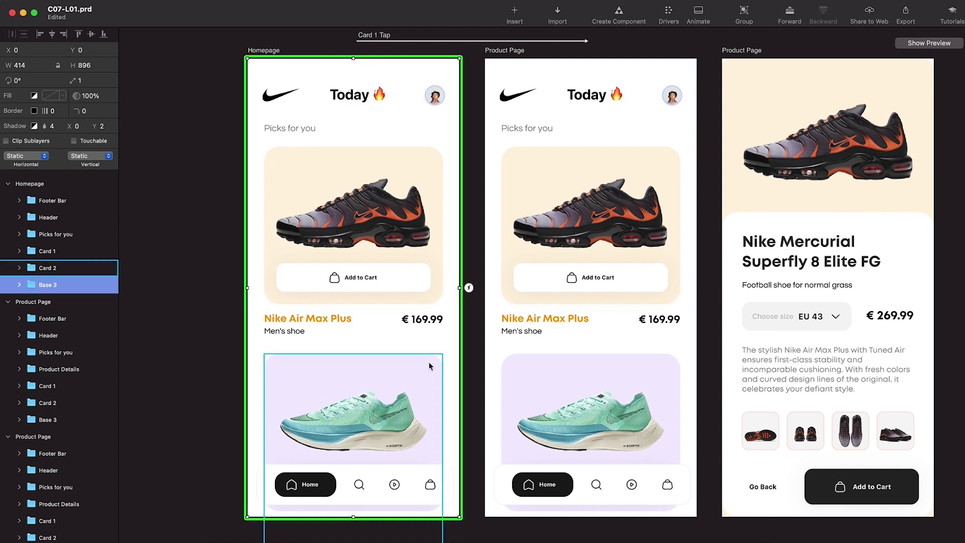
On the duplicated Product Page, move the Header up to Y -22 and set its opacity to 0%
scroll(430, 362, right, 3)
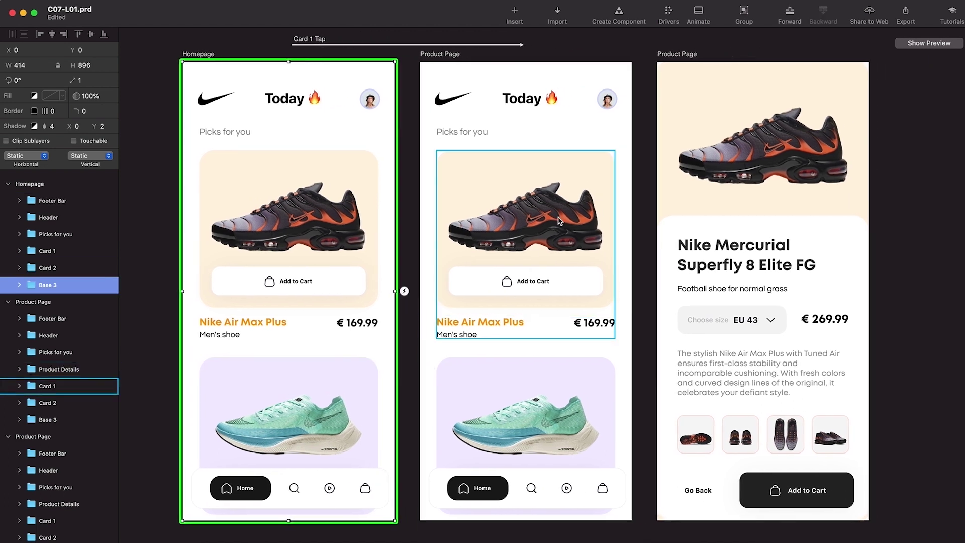
click(532, 103)
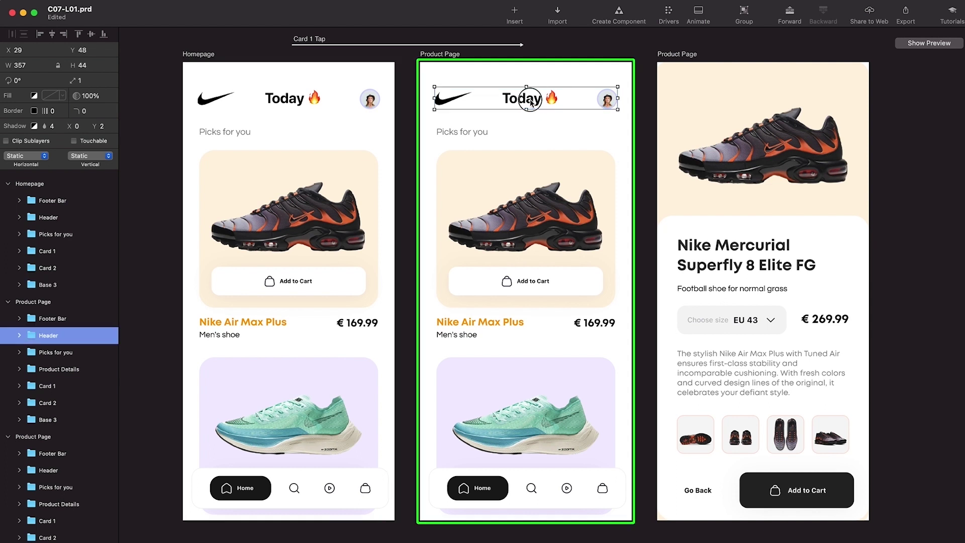
key(shift+Up)
key(shift+Up)
key(shift+Up)
key(shift+Up)
key(shift+Up)
key(shift+Up)
key(shift+Up)
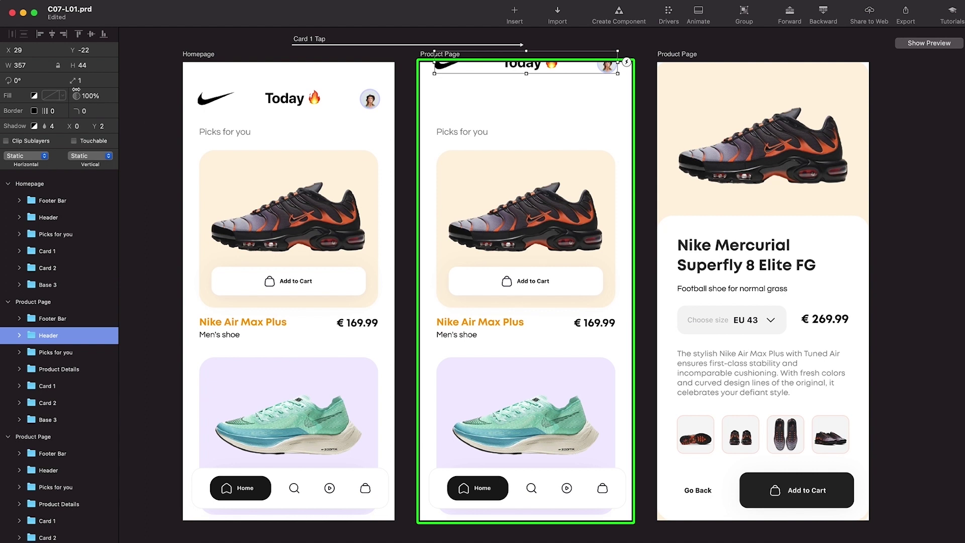
drag(77, 93, 3, 101)
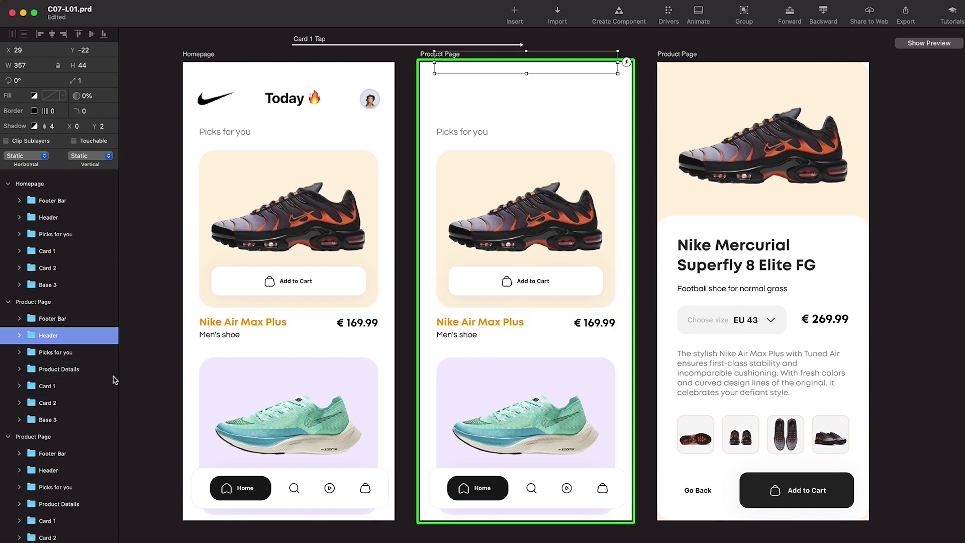
Delete the Product Details layer from the duplicated Product Page artboard
click(77, 371)
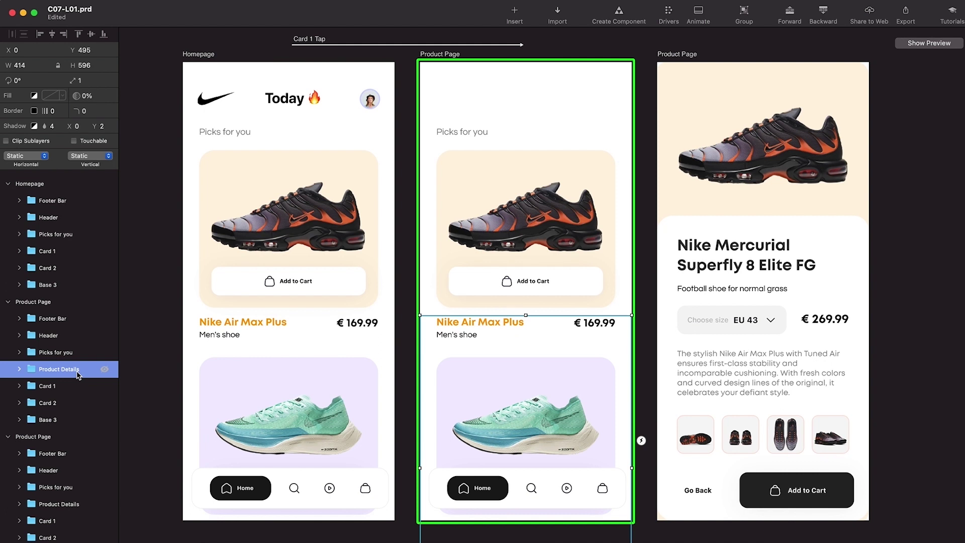
key(Delete)
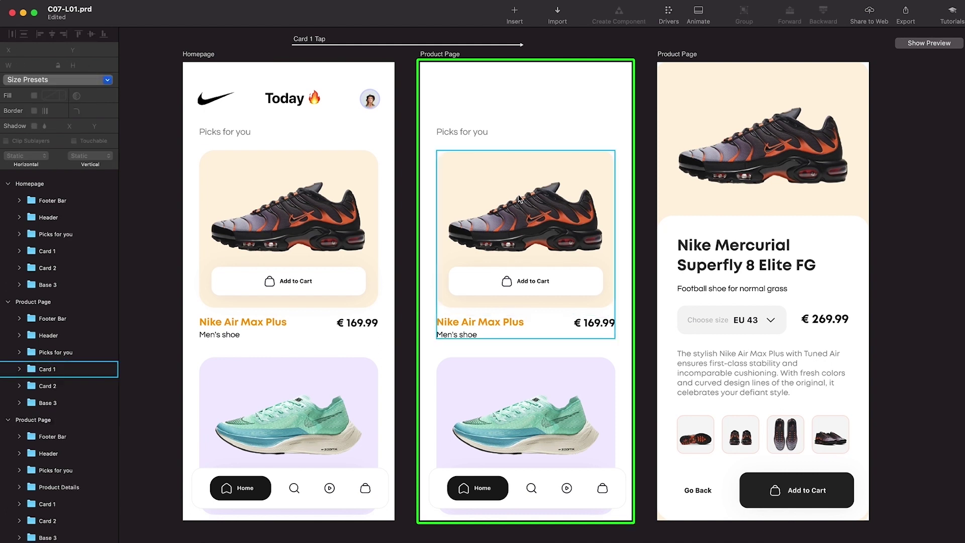
Move the Picks for you layer on the duplicated Product Page up to Y 77 and set its opacity to 0%
click(462, 136)
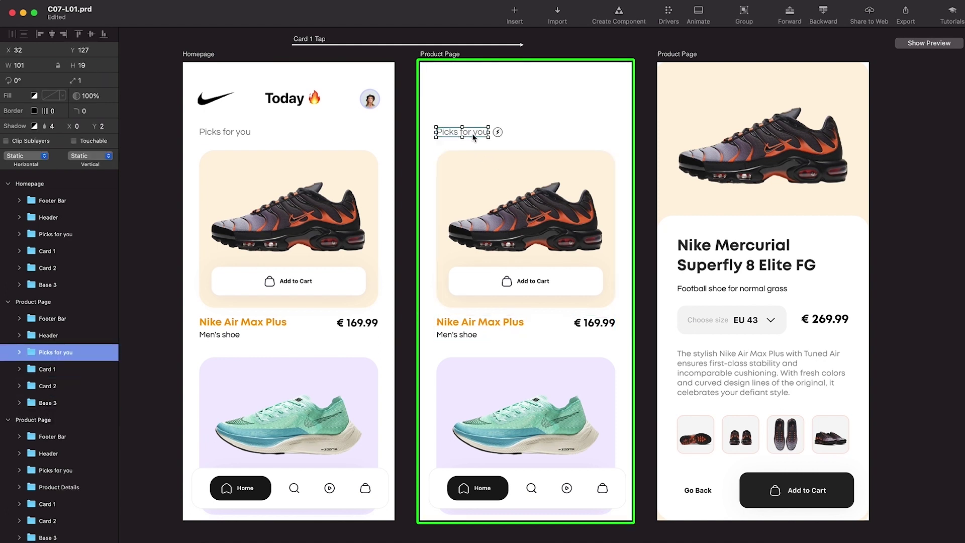
drag(473, 137, 474, 112)
click(99, 94)
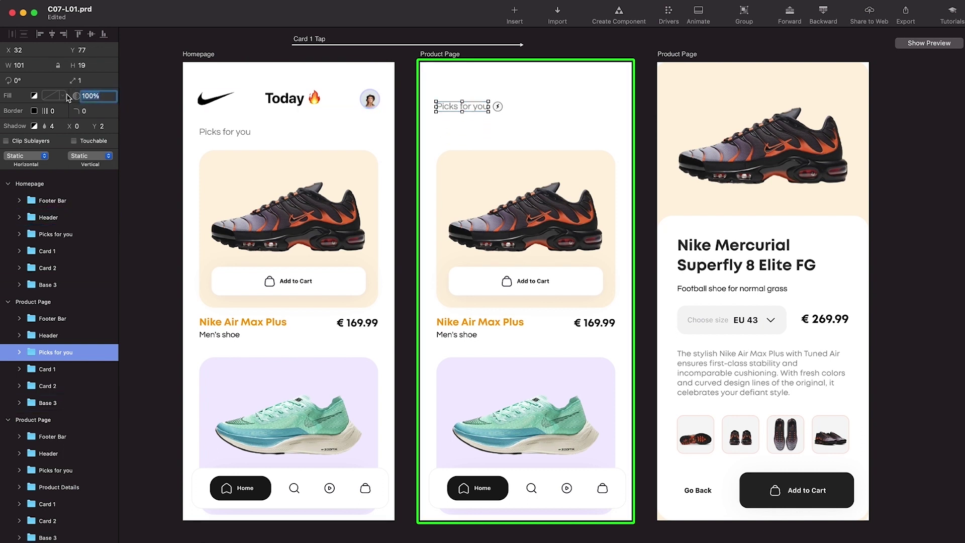
text(0)
Move the Footer Bar on the duplicated Product Page down to Y 863 and set its opacity to 0%
click(563, 495)
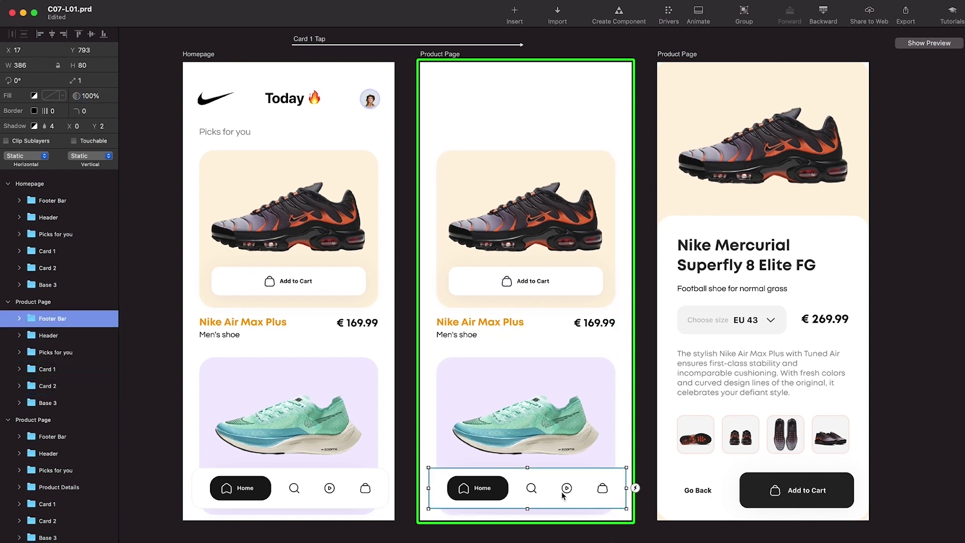
key(shift+Down)
key(shift+Down)
key(shift+Down)
key(shift+Down)
key(shift+Down)
key(shift+Down)
key(shift+Down)
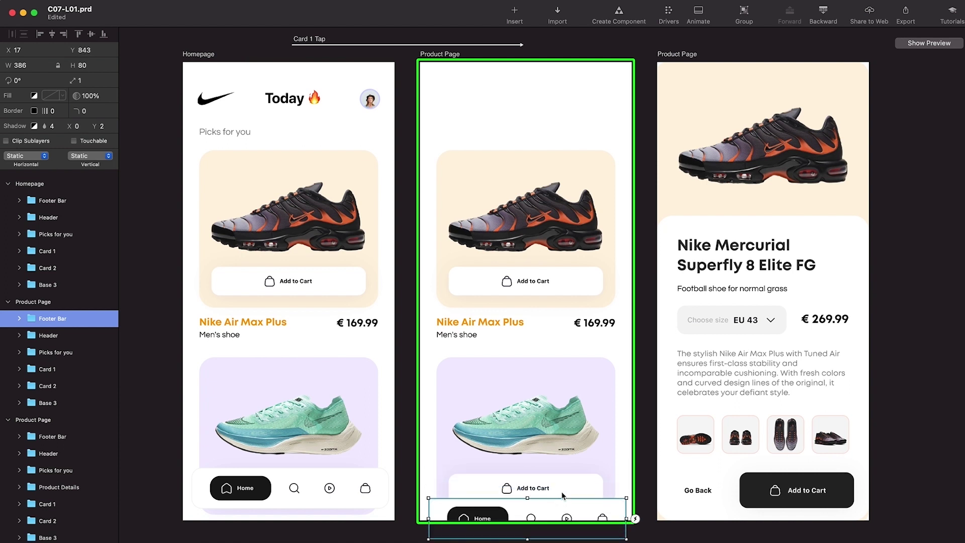
drag(85, 96, 12, 98)
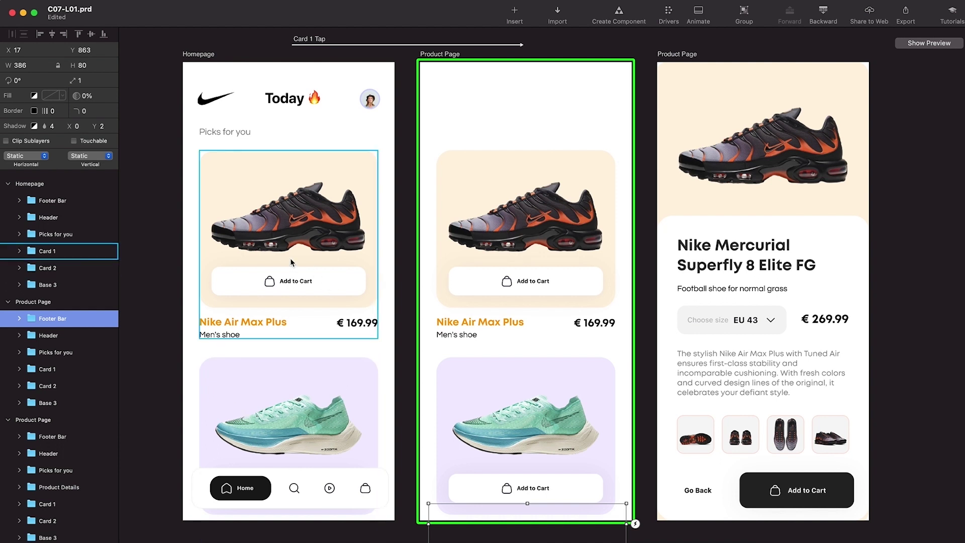
click(501, 238)
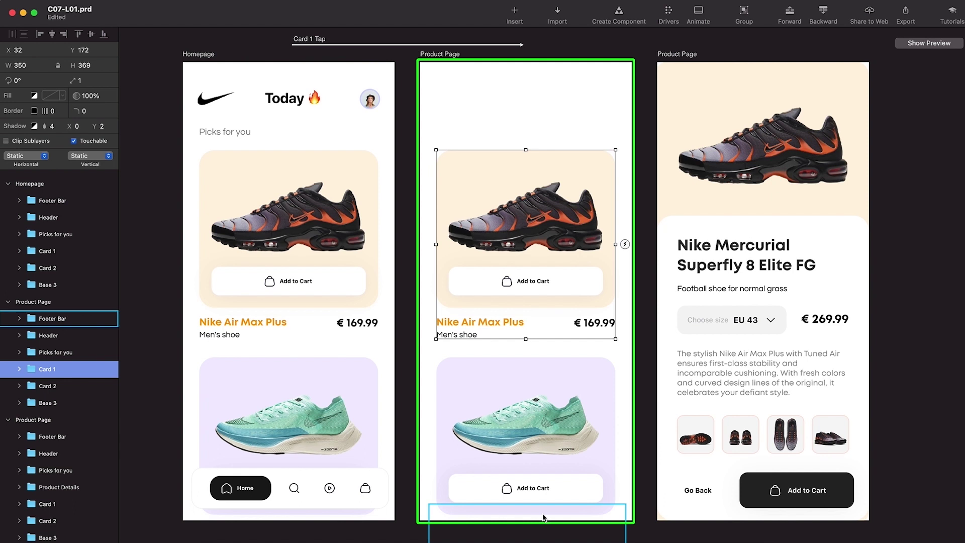
click(369, 99)
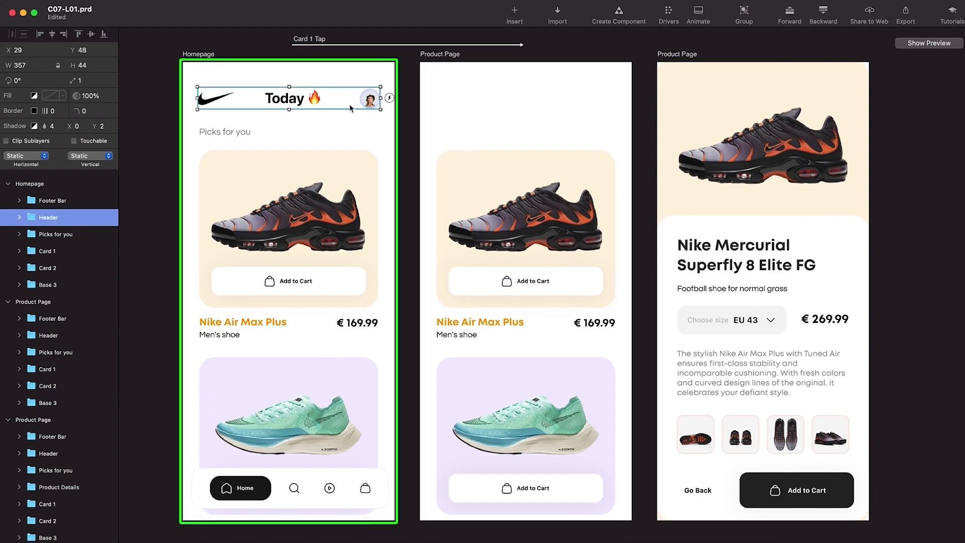
click(363, 486)
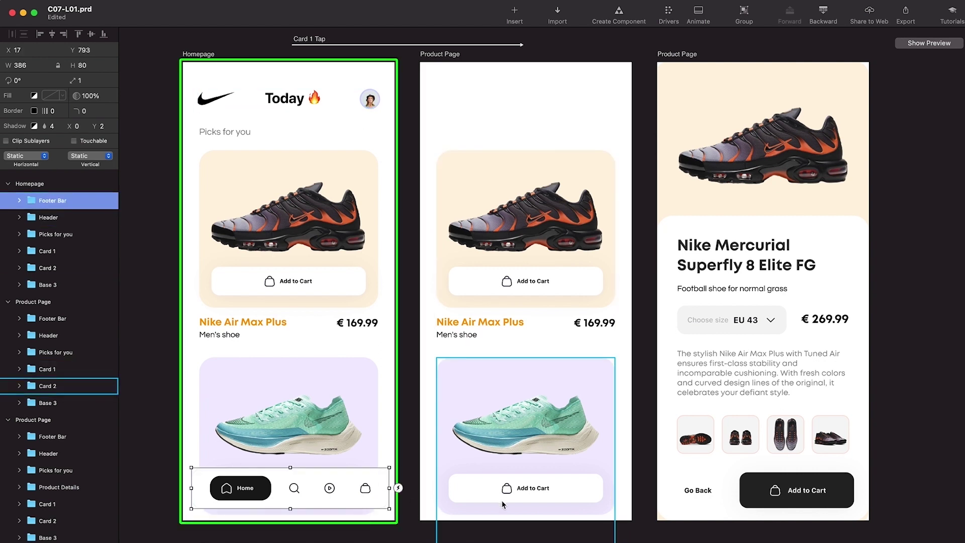
Move Card 2 on the duplicated Product Page down to Y 677 and set its opacity to 0%
click(529, 455)
key(shift+Down)
key(shift+Down)
key(shift+Down)
key(shift+Down)
key(shift+Down)
key(shift+Down)
key(shift+Down)
key(shift+Down)
key(shift+Down)
key(shift+Down)
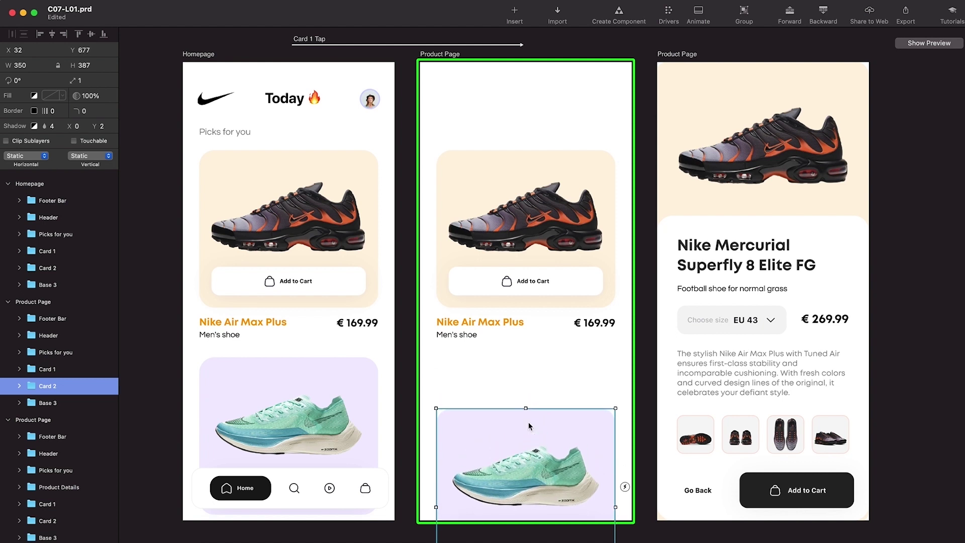
drag(83, 97, 1, 105)
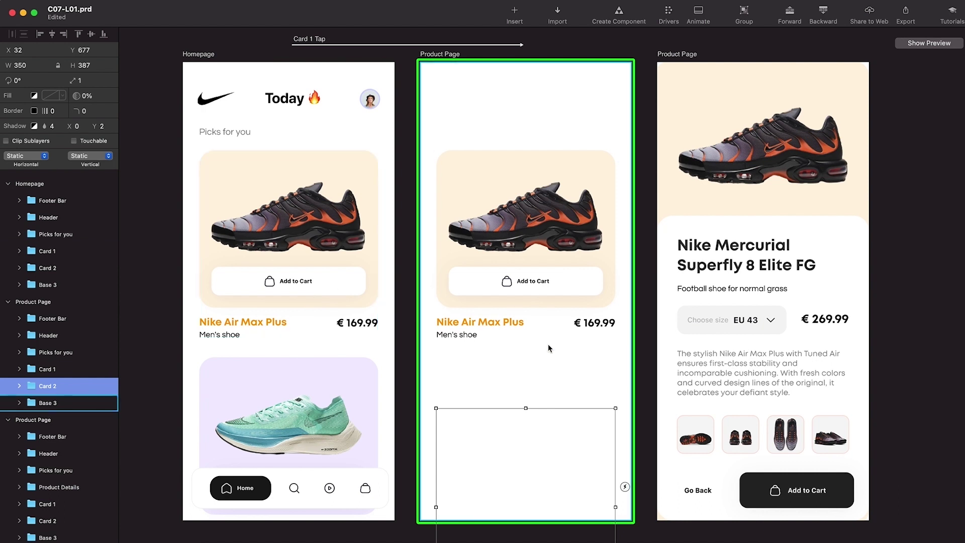
Move Card 1's Text Content group on the duplicated Product Page up to Y 244 and set its opacity to 0%
click(564, 245)
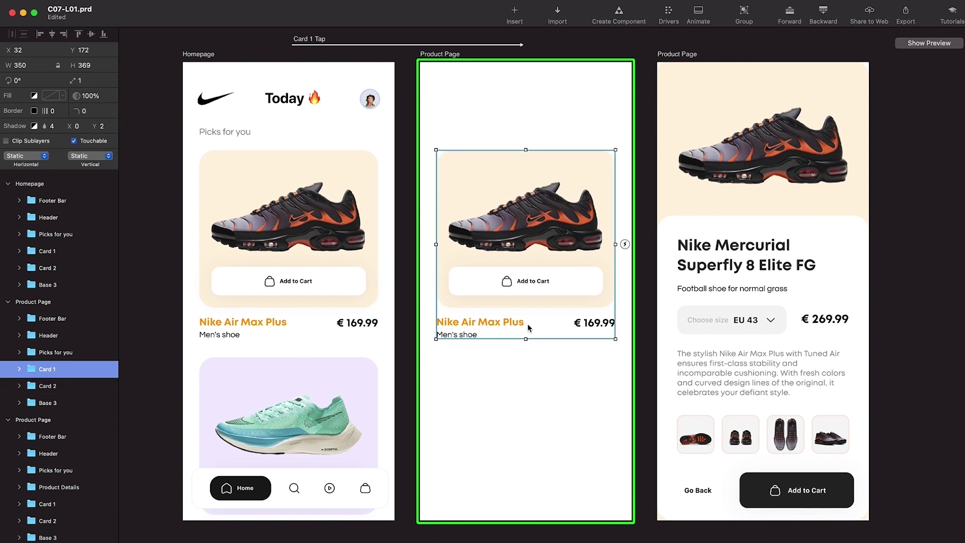
double_click(512, 323)
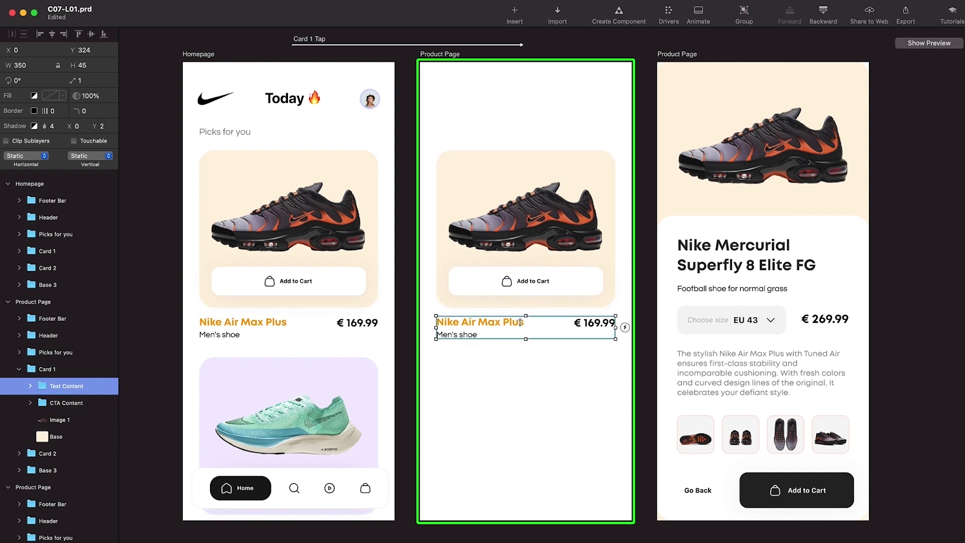
key(shift+Up)
key(shift+Up)
key(shift+Up)
key(shift+Up)
key(shift+Up)
key(shift+Up)
key(shift+Up)
key(shift+Up)
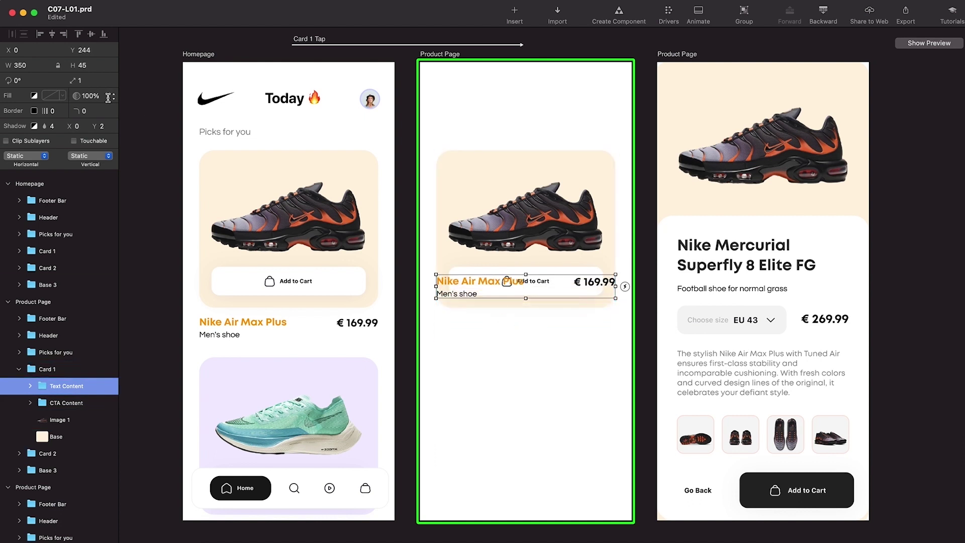
drag(79, 95, 5, 99)
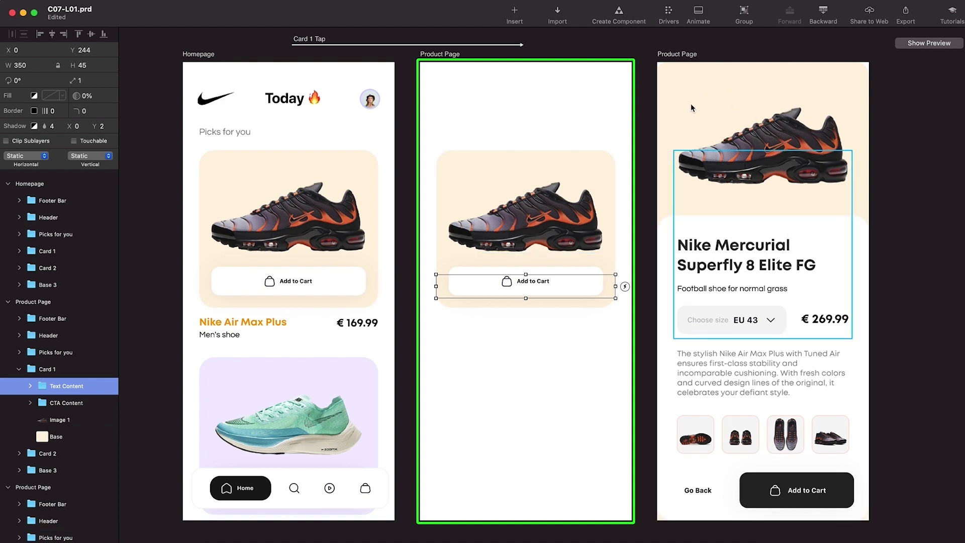
Stretch Card 1's Base layer on the duplicated Product Page on all four sides so it covers the whole artboard
click(608, 181)
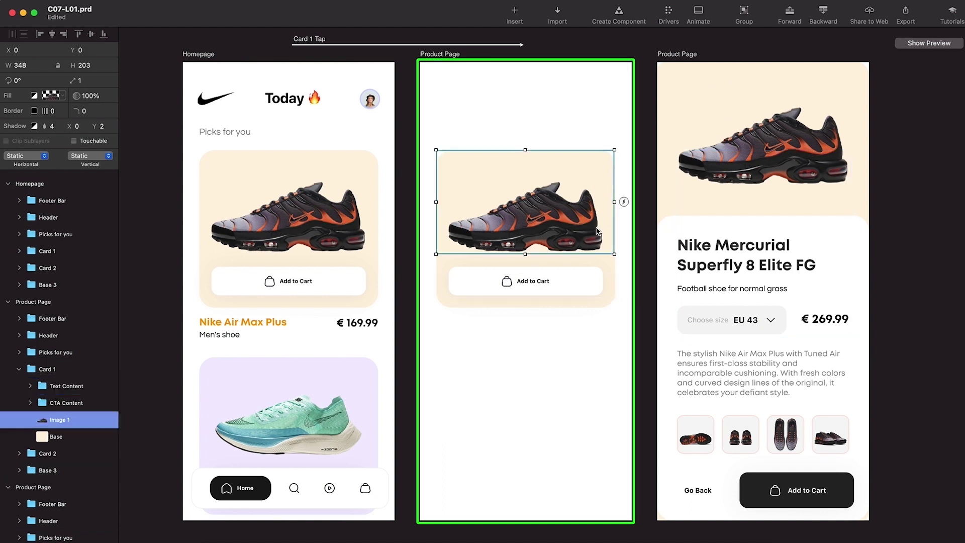
click(63, 437)
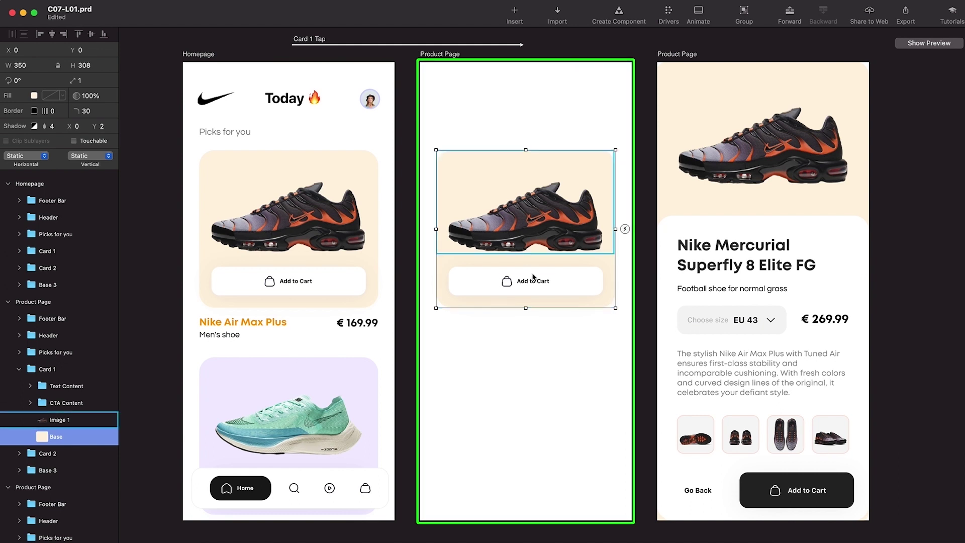
drag(526, 307, 526, 521)
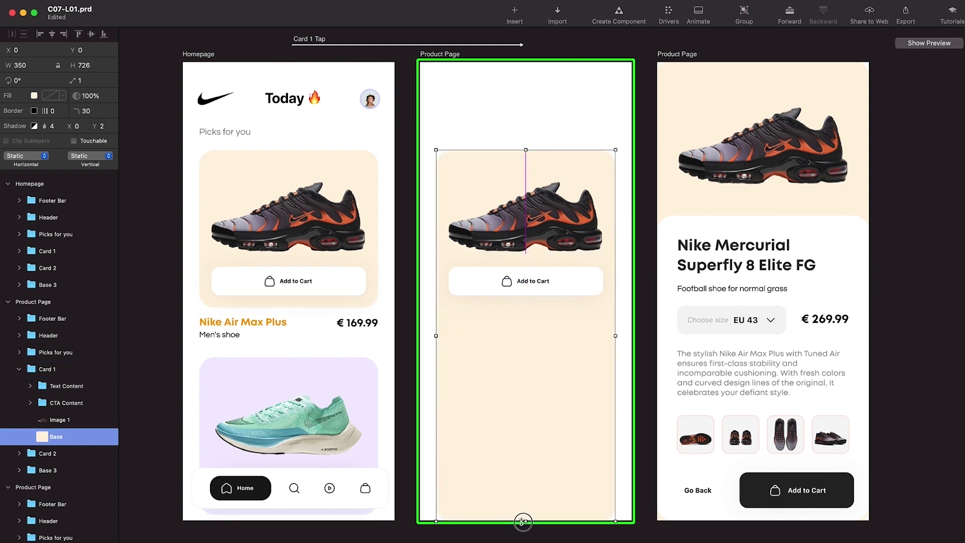
drag(526, 149, 527, 61)
drag(436, 291, 419, 292)
drag(616, 291, 635, 291)
Scale Card 1's shoe image on the duplicated Product Page to 1.2 and move it up to about X 1, Y -153
click(604, 221)
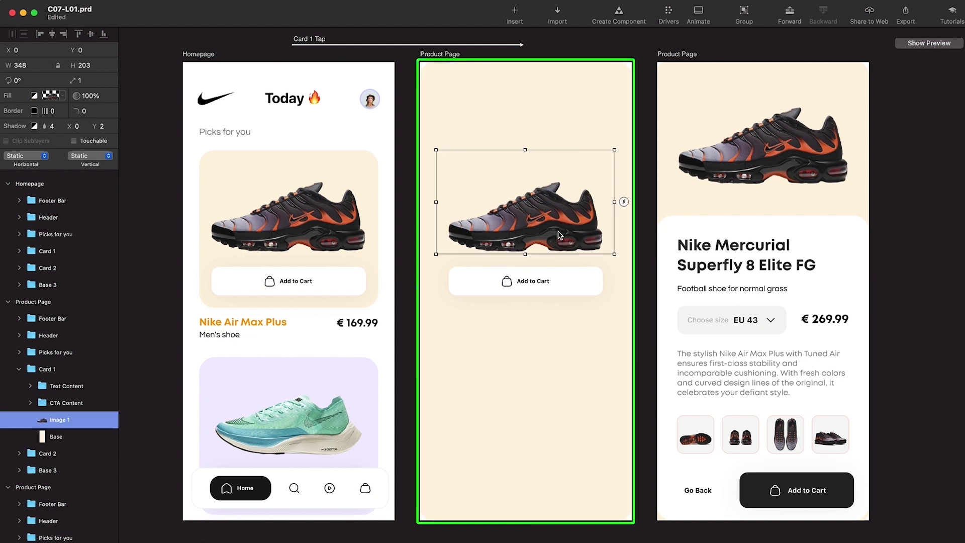
drag(558, 232, 562, 145)
click(96, 80)
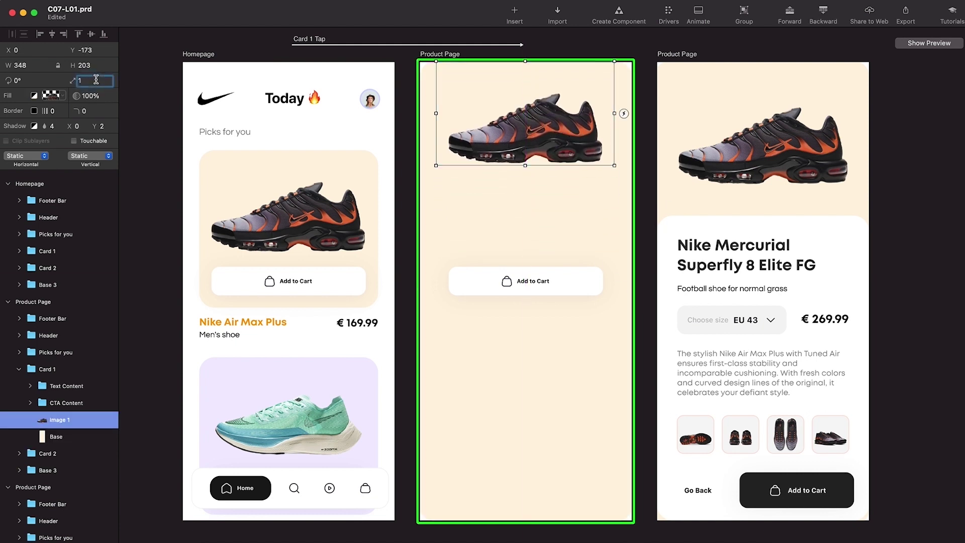
text(.1)
key(Return)
key(Up)
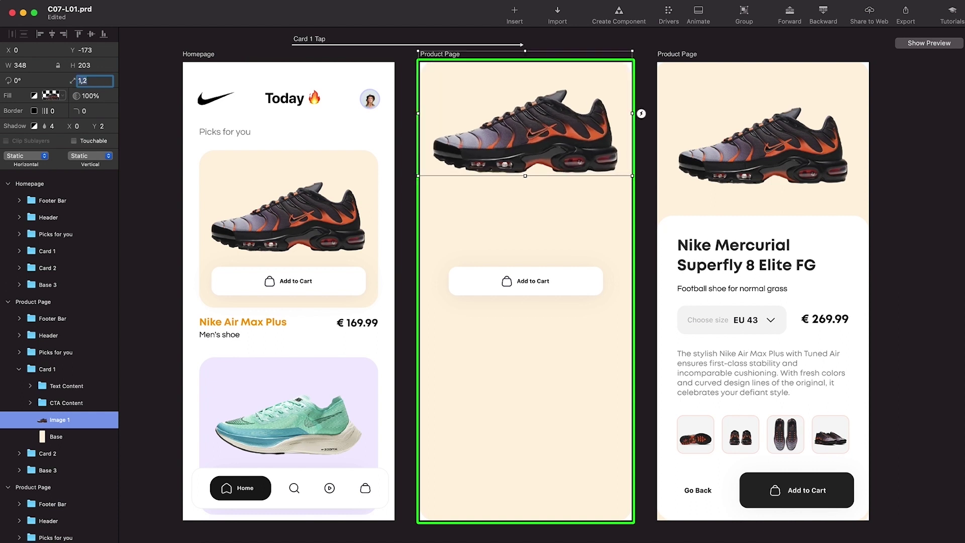
drag(559, 111, 560, 122)
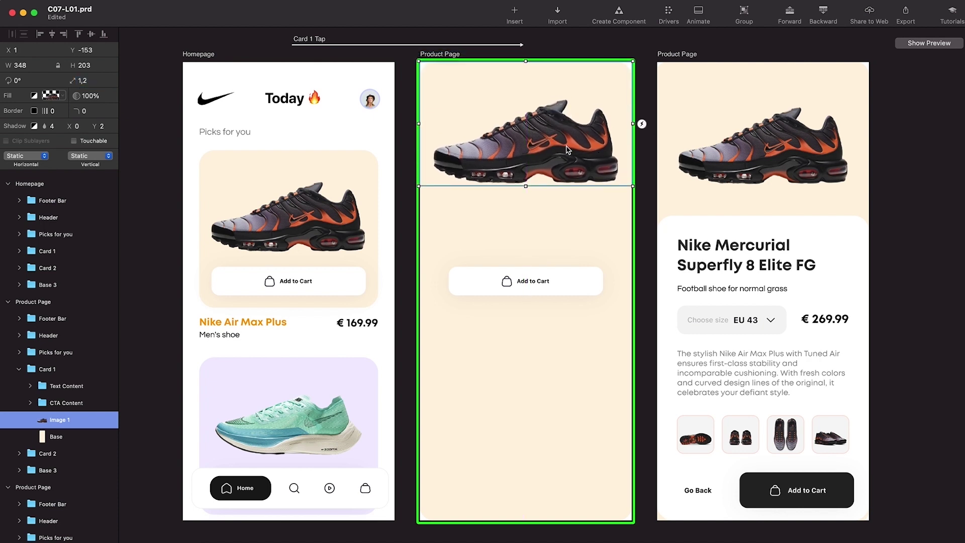
Move Card 1's CTA Content group on the duplicated Product Page up to Y 168 and set its opacity to 0%
click(554, 273)
key(shift+Up)
key(shift+Up)
key(shift+Up)
key(shift+Up)
key(shift+Up)
key(shift+Up)
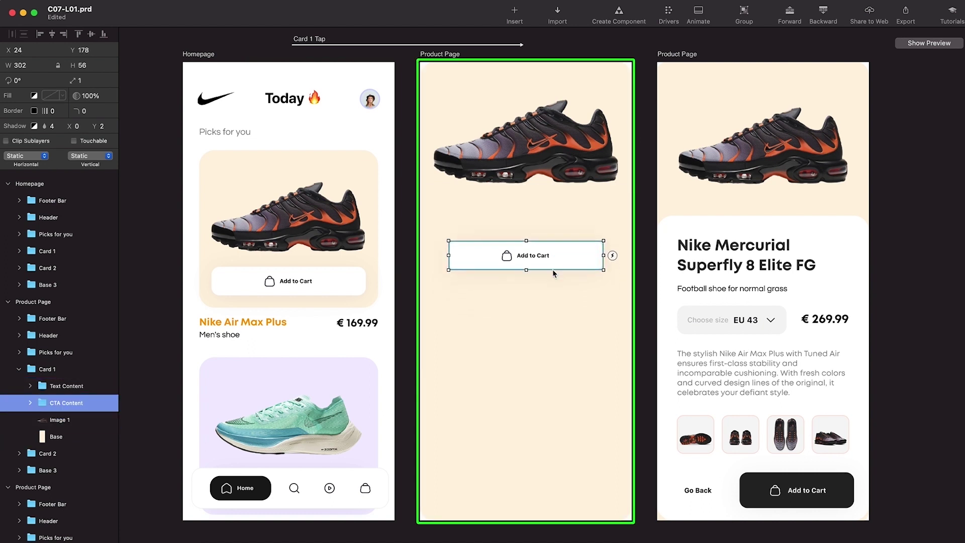
drag(78, 96, 5, 112)
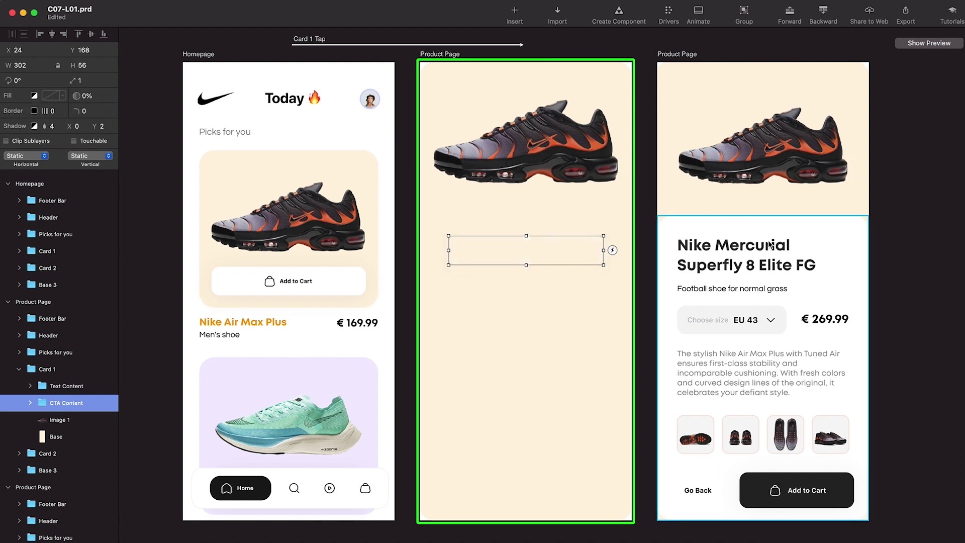
Copy the Product Details layer from the original Product Page into the duplicated Product Page, directly above Card 1
scroll(771, 245, right, 2)
click(741, 246)
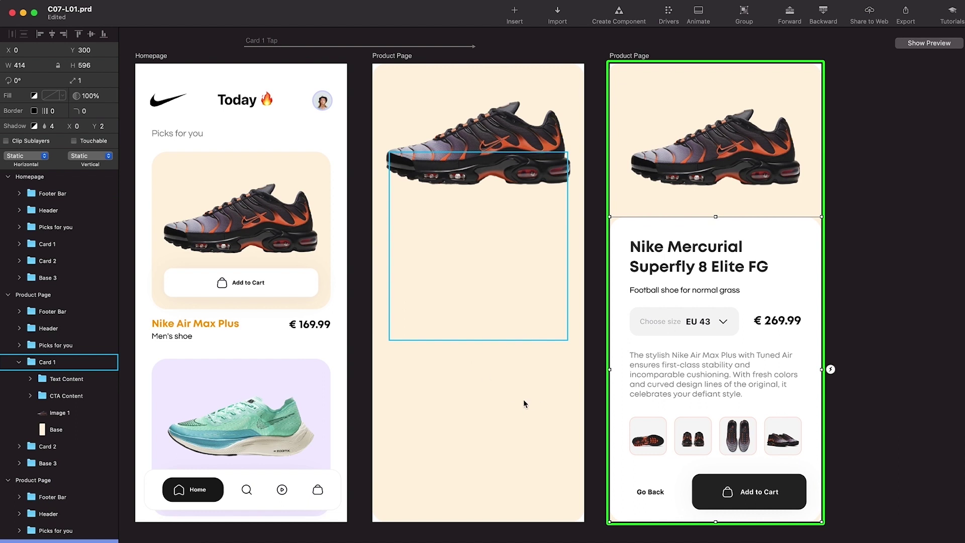
scroll(524, 402, left, 3)
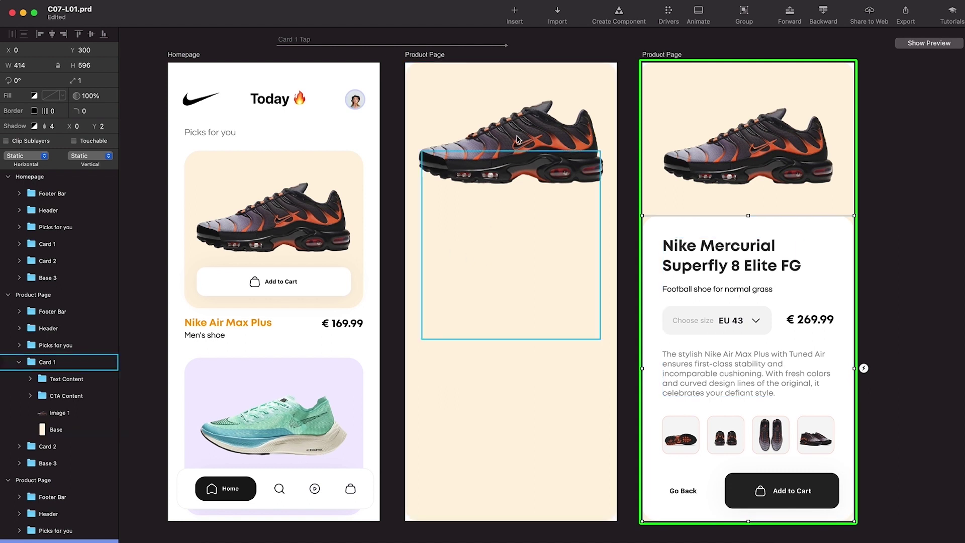
click(526, 198)
key(super+v)
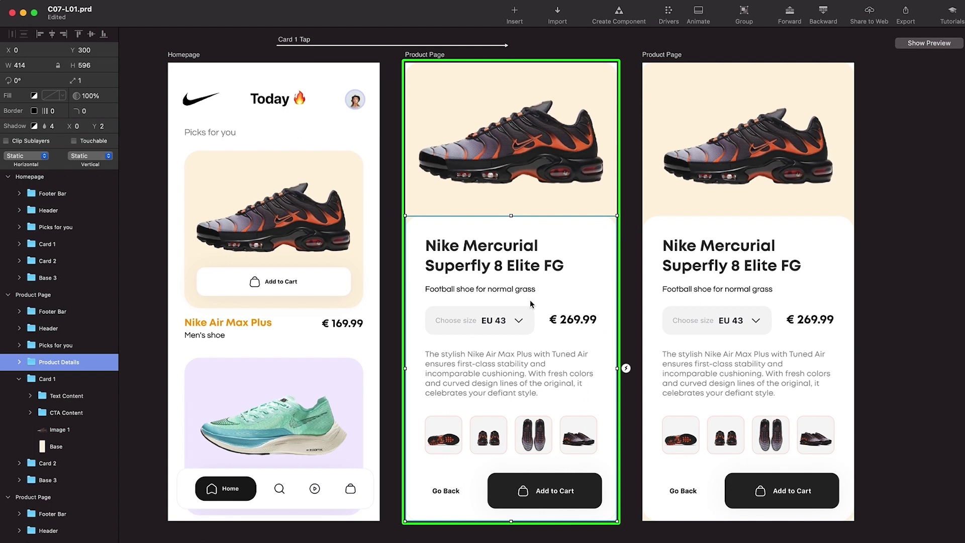
Paste the Product Details layer into the Homepage artboard and reorder it directly above Card 1
scroll(530, 300, left, 2)
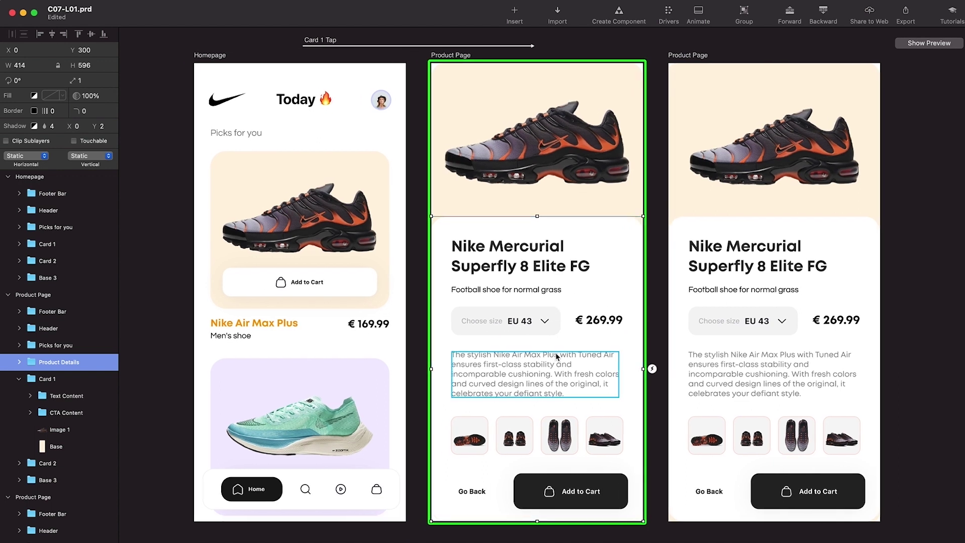
click(301, 256)
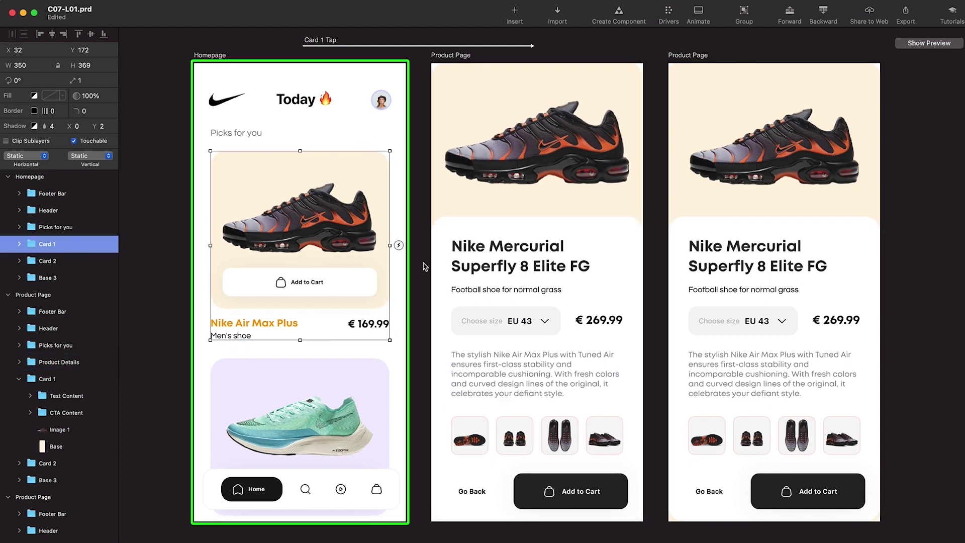
click(321, 382)
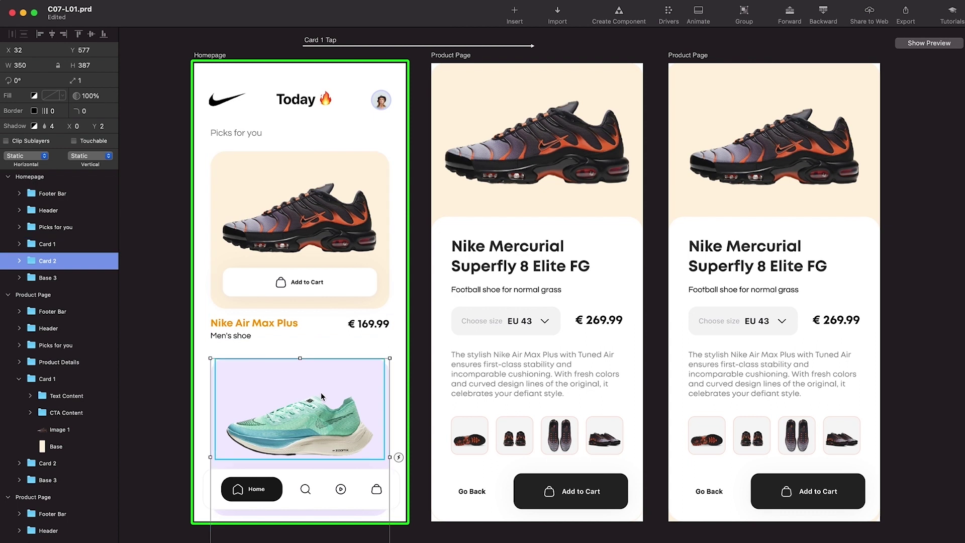
key(super+v)
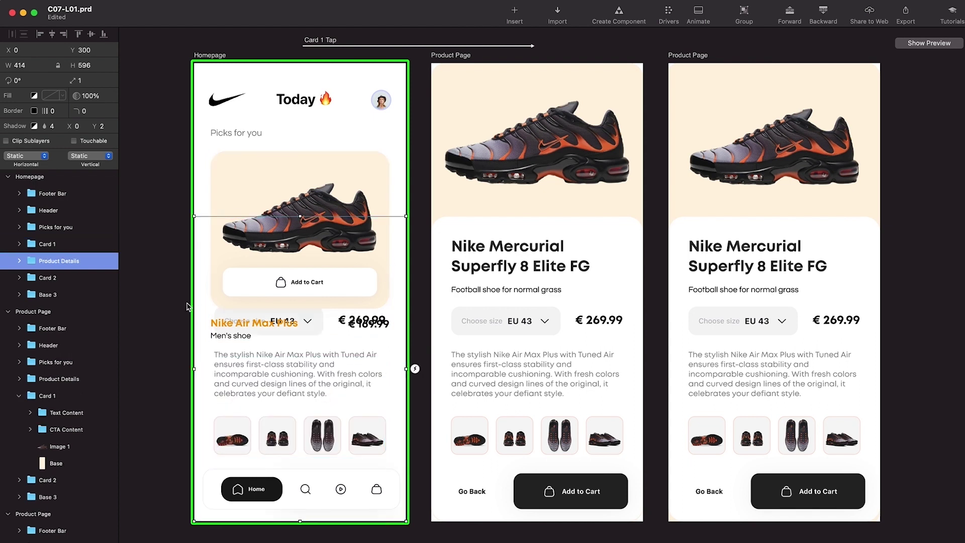
drag(63, 260, 66, 242)
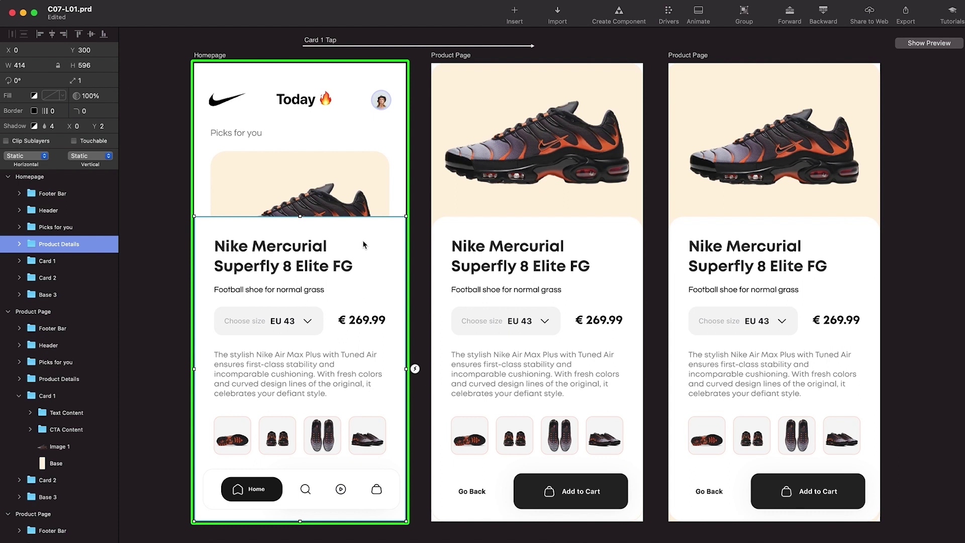
Move the Product Details layer on the Homepage down to Y 650 and set its opacity to 0%
key(shift+Down)
key(shift+Down)
key(shift+Down)
key(shift+Down)
key(shift+Down)
key(shift+Down)
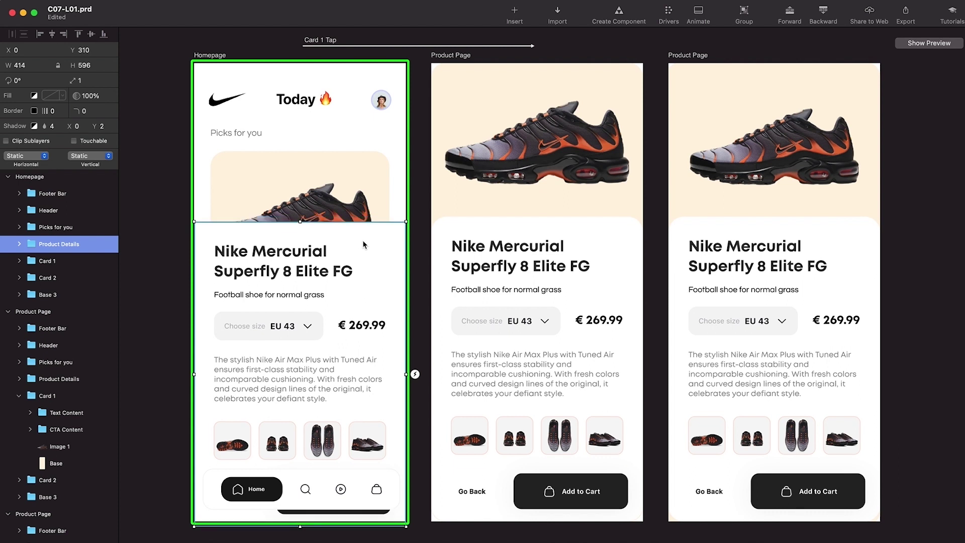
key(shift+Down)
key(shift+Down)
key(shift+Down)
key(shift+Down)
key(shift+Down)
key(shift+Down)
key(shift+Down)
key(shift+Down)
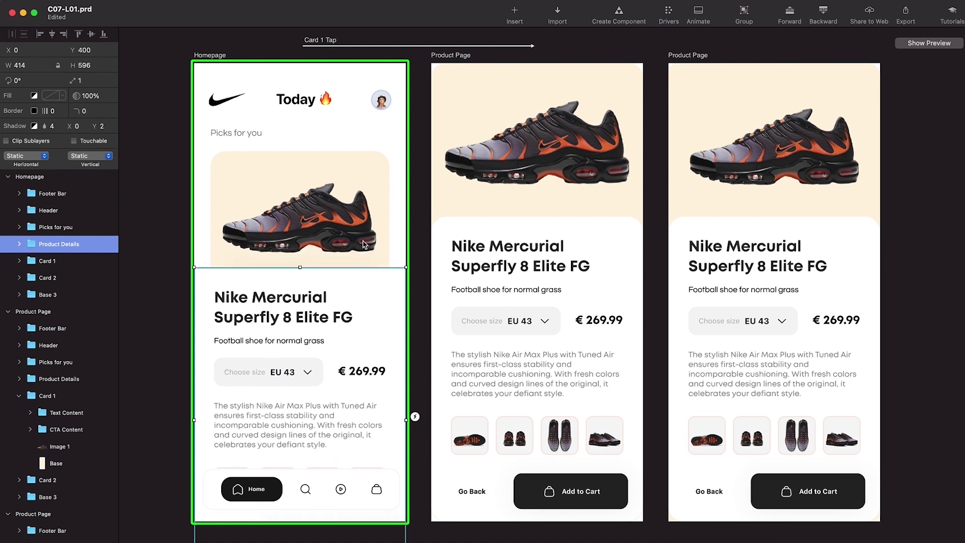
key(shift+Down)
key(shift+Down)
key(shift+Down)
key(shift+Down)
key(shift+Down)
key(shift+Down)
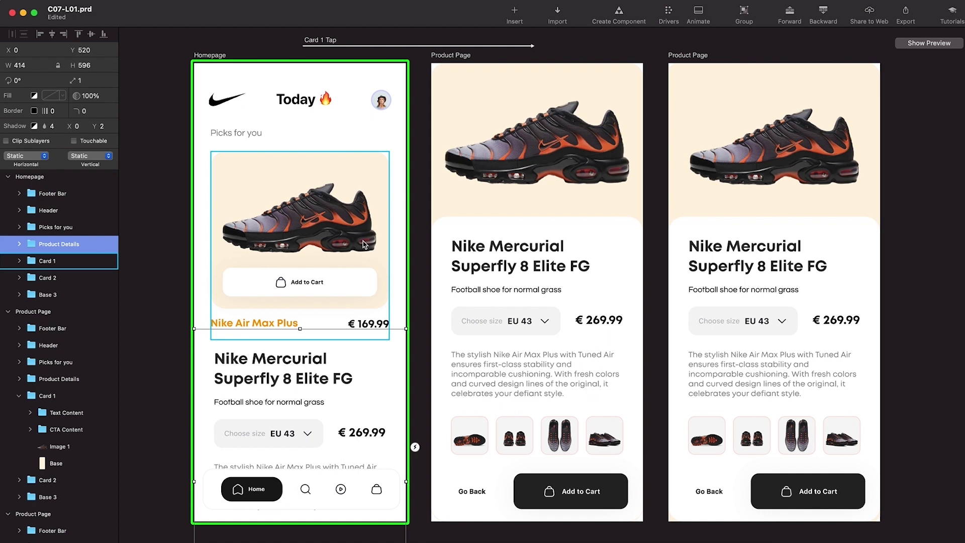
key(shift+Down)
key(shift+Down)
key(shift+Down)
key(shift+Down)
key(shift+Down)
key(shift+Down)
key(shift+Down)
key(shift+Down)
key(shift+Down)
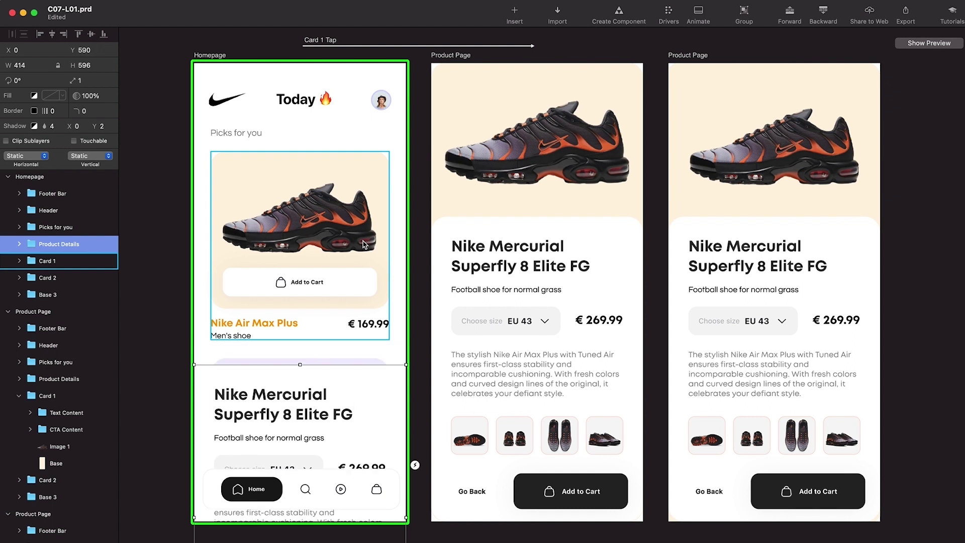
key(shift+Down)
key(shift+Down)
key(shift+Down)
key(shift+Down)
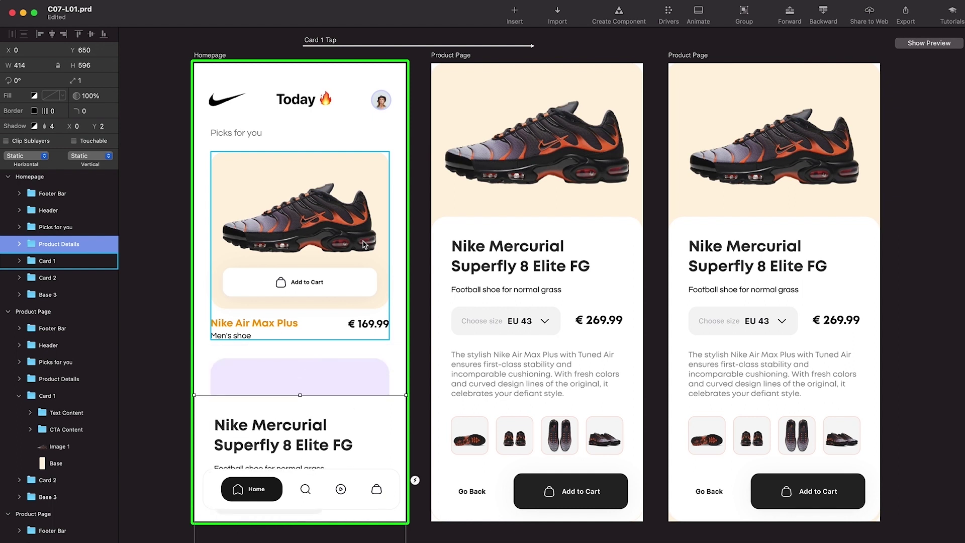
drag(76, 95, 5, 93)
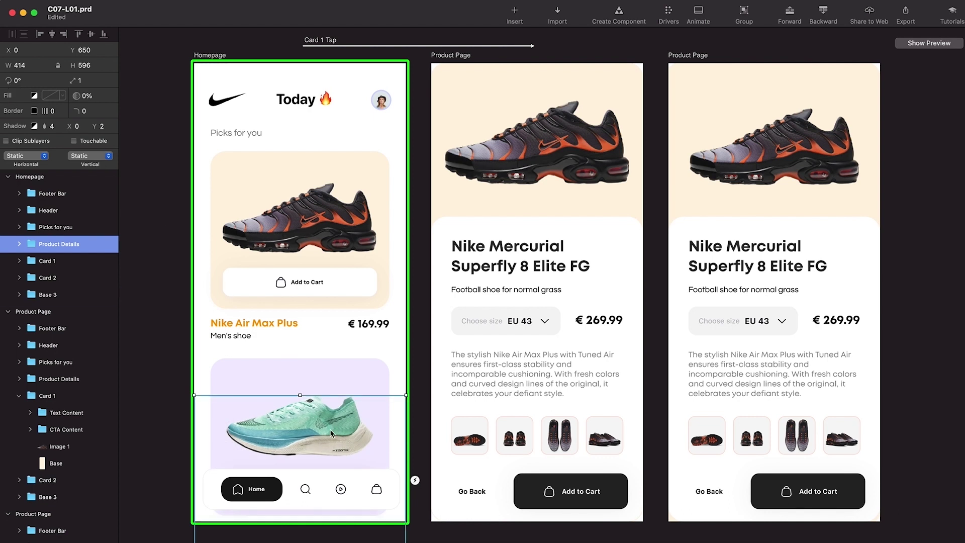
click(362, 176)
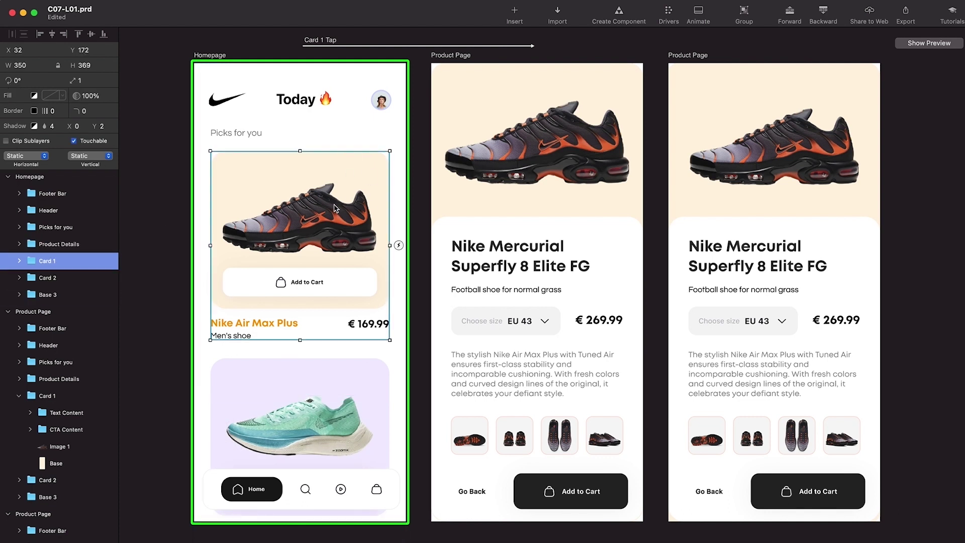
click(358, 418)
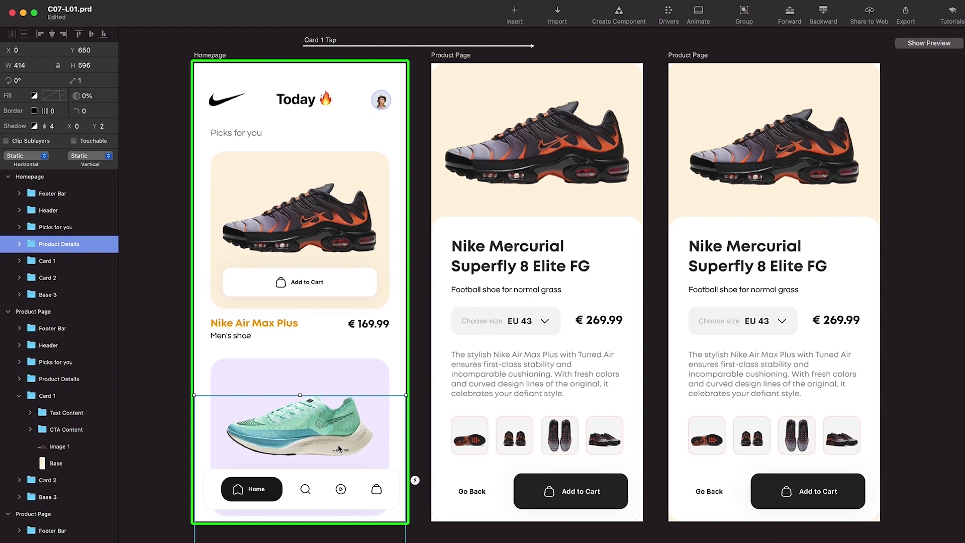
click(553, 345)
click(332, 217)
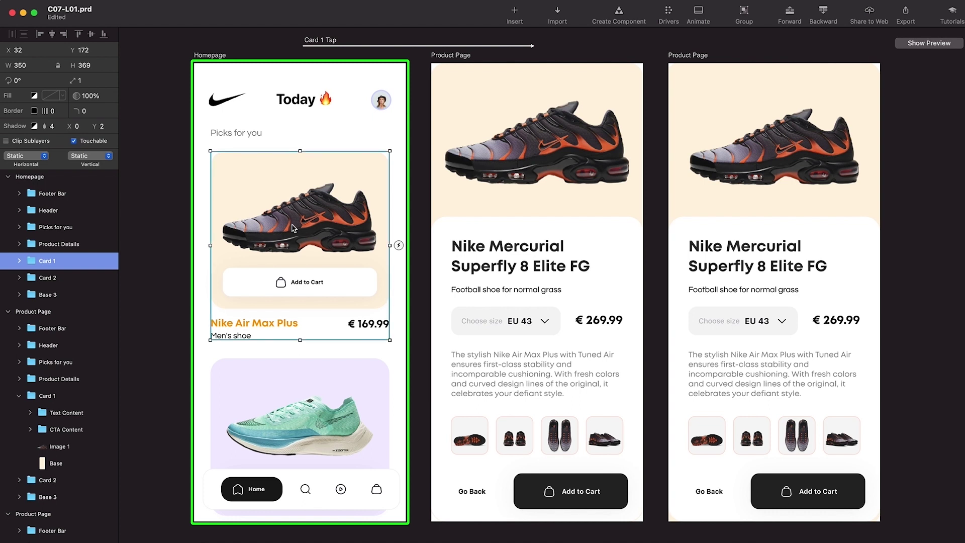
click(557, 159)
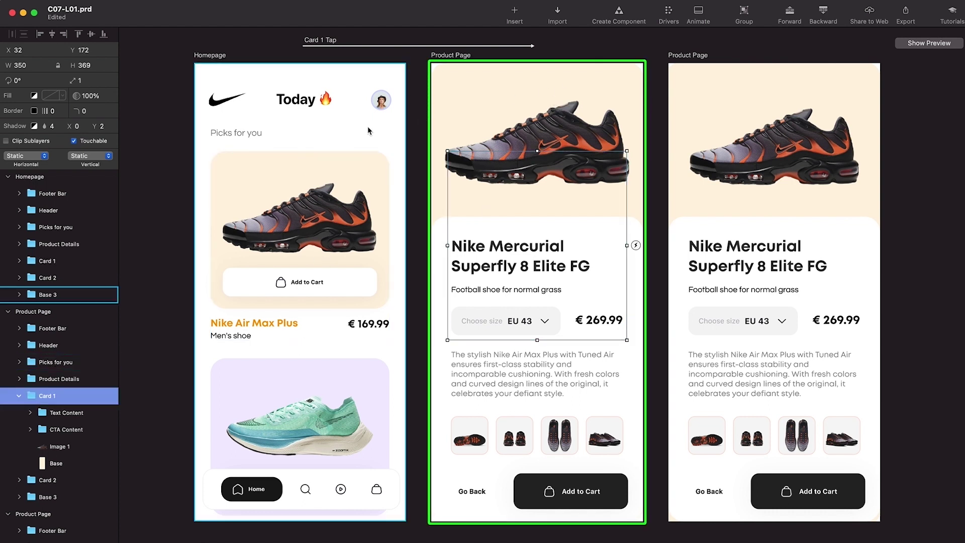
click(346, 127)
Delete the original Product Page artboard, keeping the Homepage and the duplicated Product Page
click(677, 54)
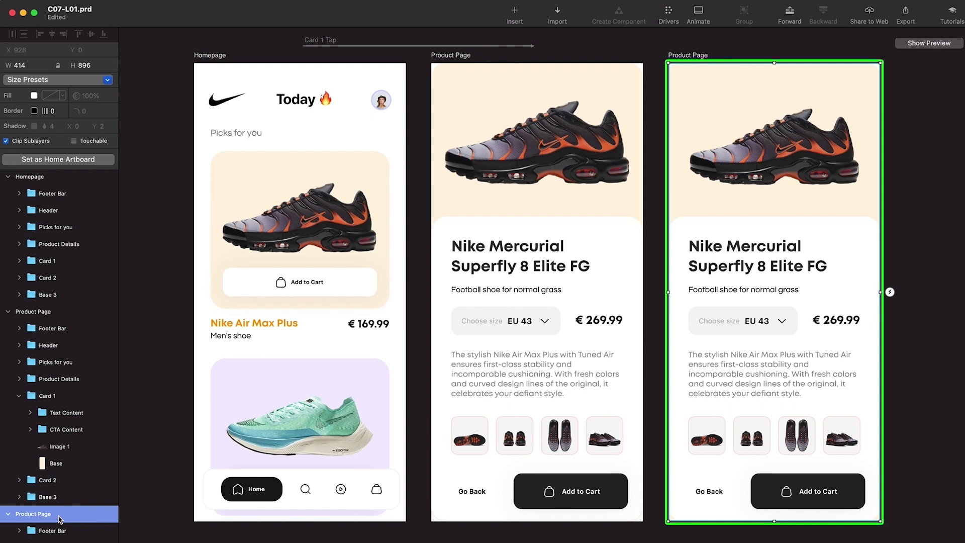
key(BackSpace)
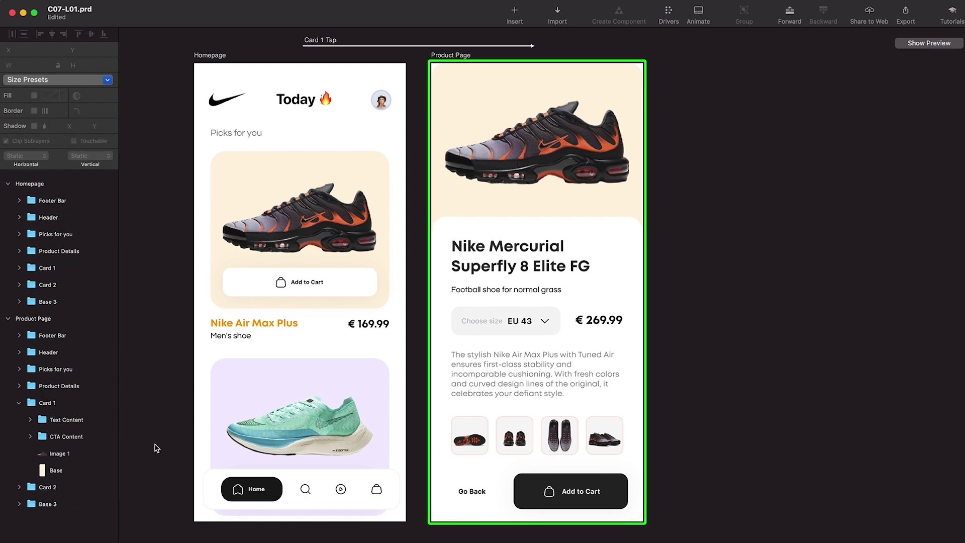
Open the prototype preview beside the Homepage and Product Page artboards
scroll(725, 369, left, 3)
scroll(724, 369, right, 1)
scroll(724, 369, up, 1)
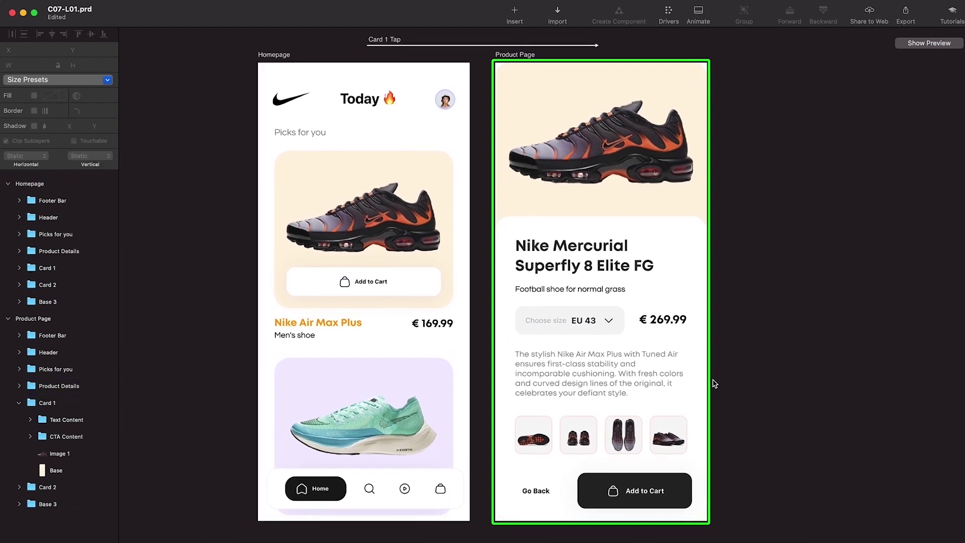
click(935, 46)
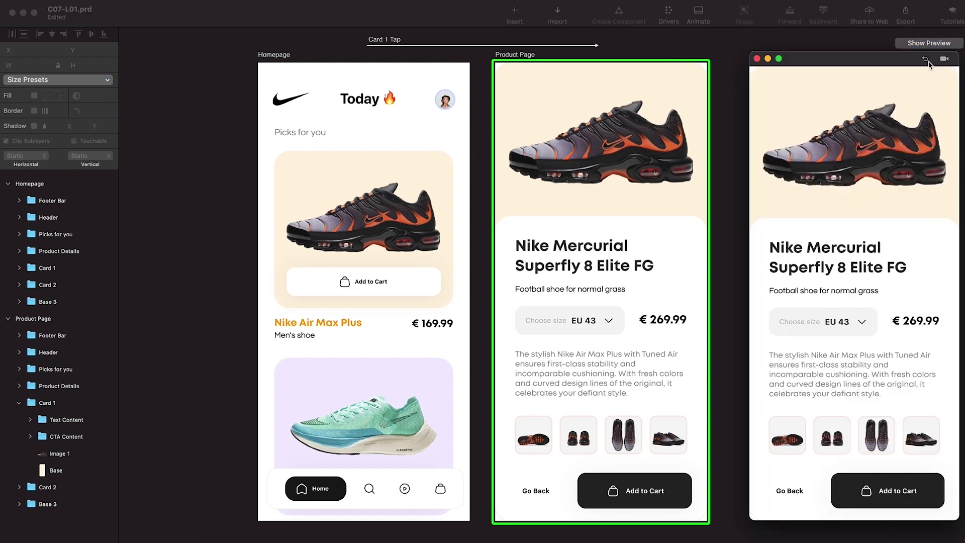
Play the Card 1 transition to the Product Page repeatedly in the preview, rewinding to the Homepage after each run
click(926, 60)
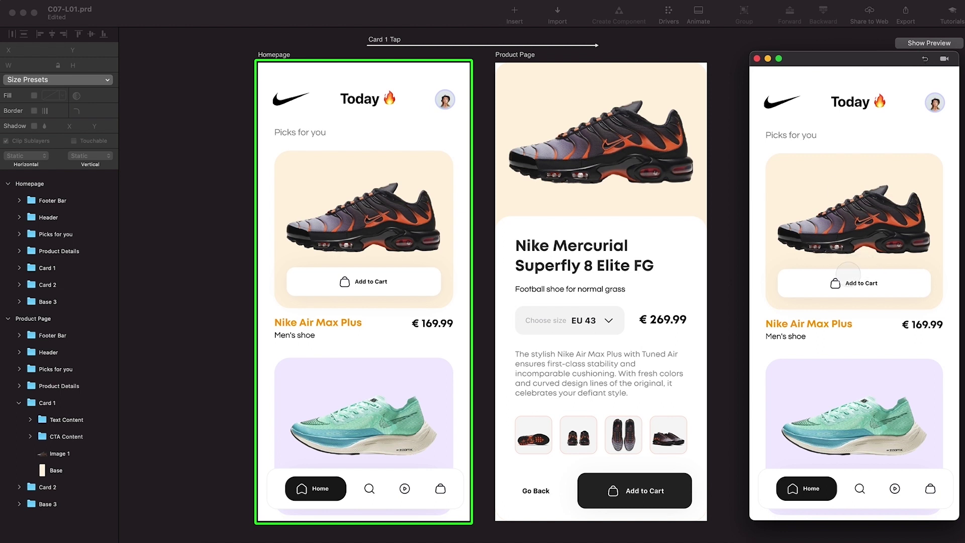
click(855, 234)
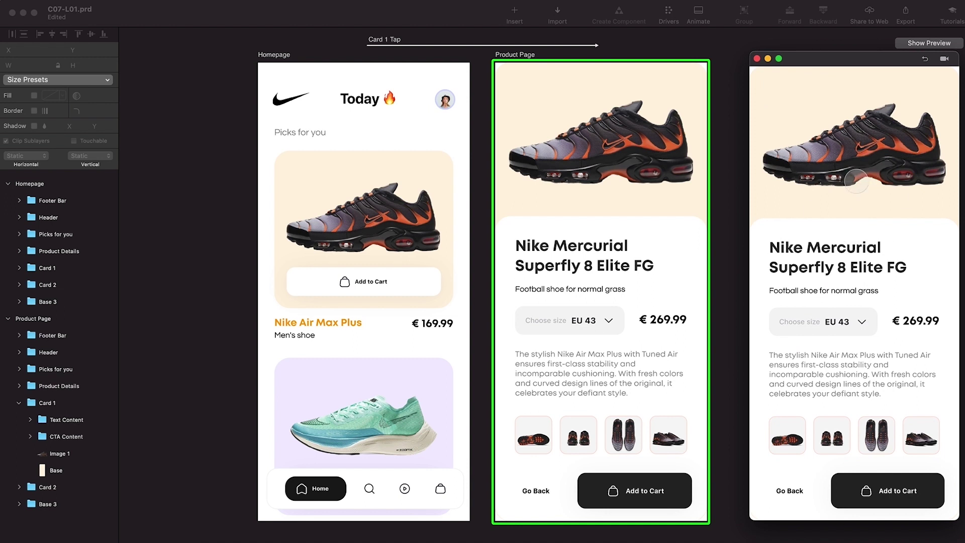
click(925, 61)
click(865, 238)
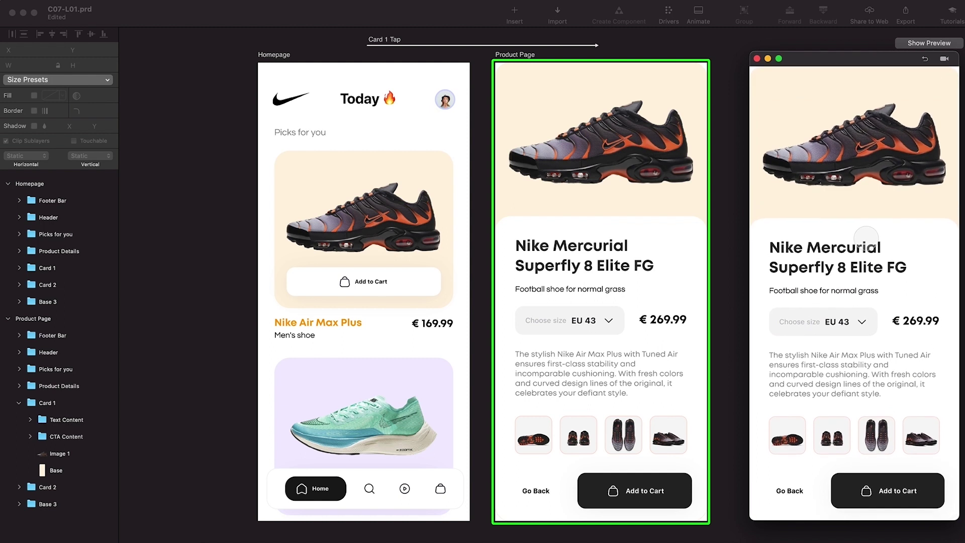
click(924, 61)
click(873, 219)
click(924, 61)
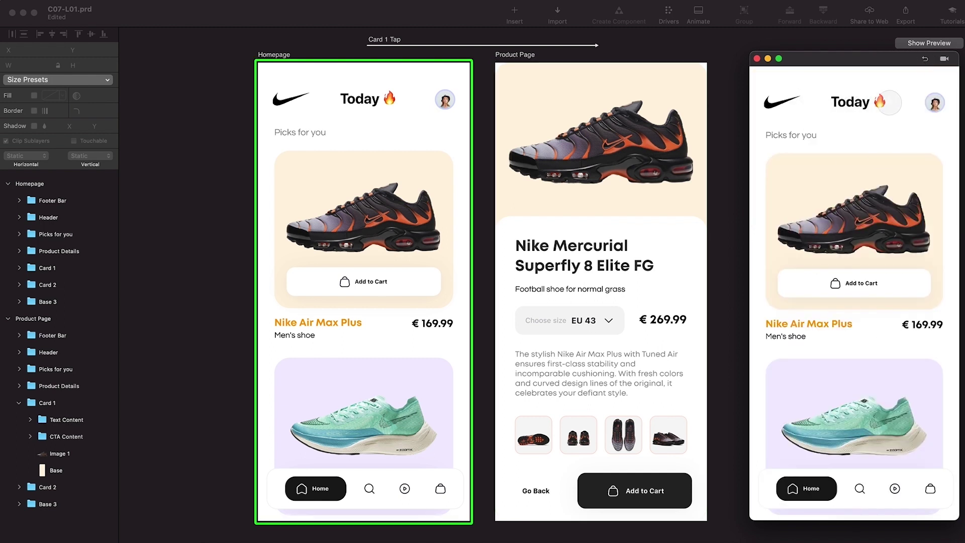
click(870, 211)
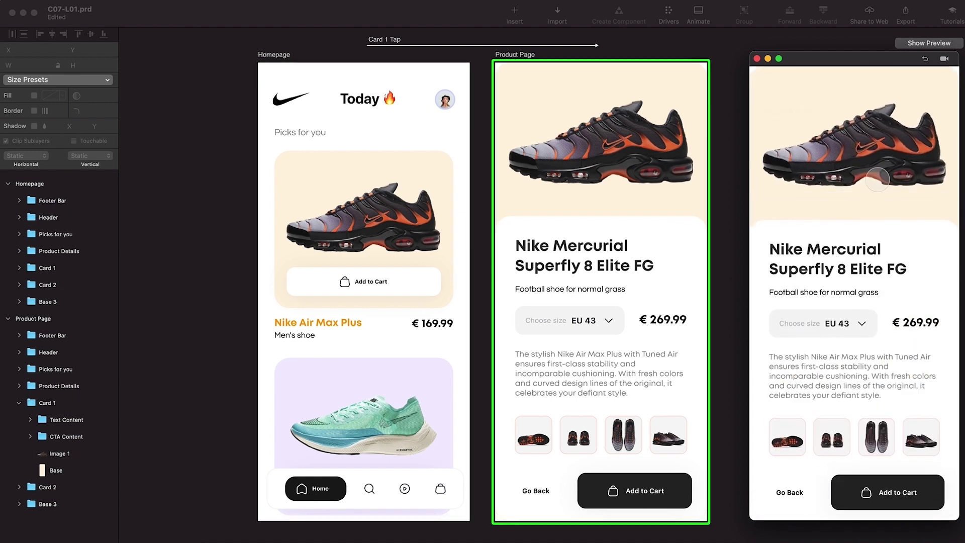
click(924, 60)
click(877, 237)
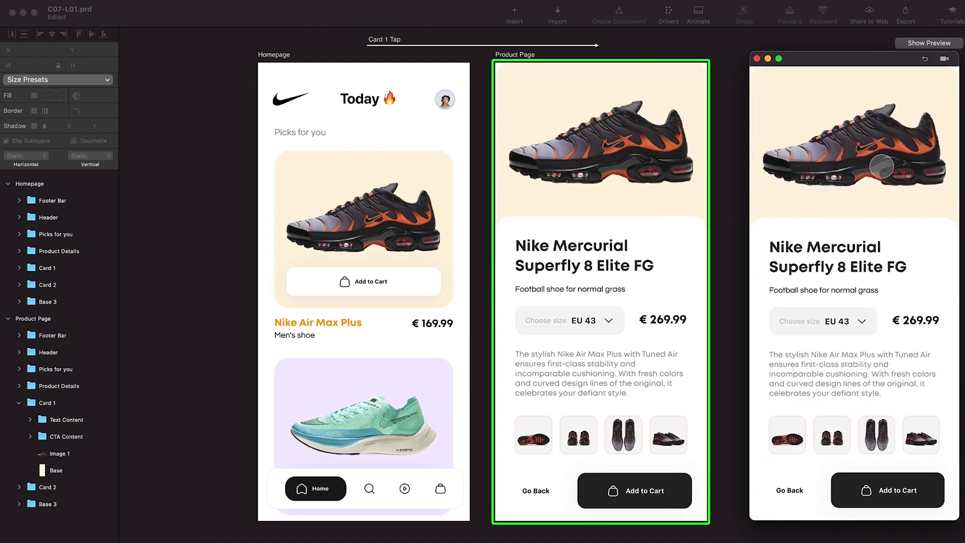
click(925, 60)
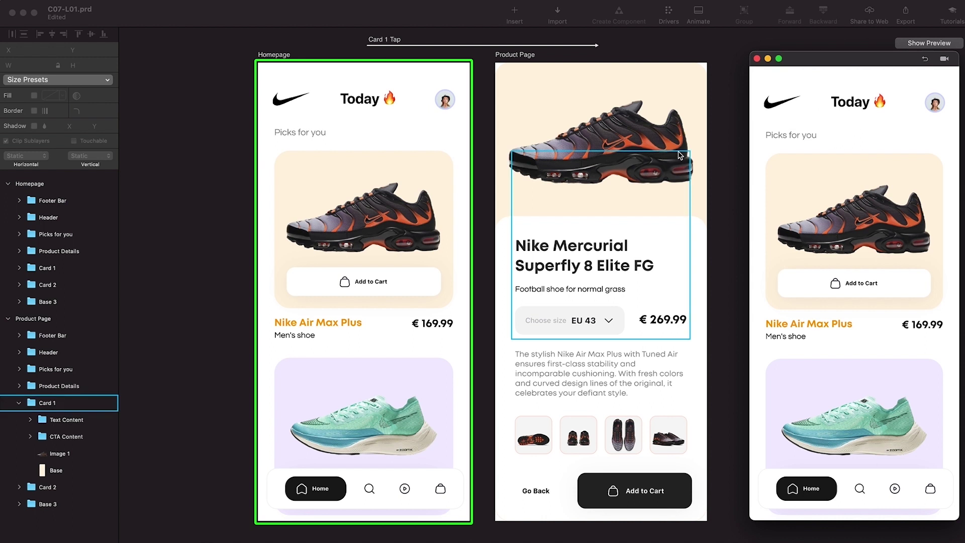
Add a Tap interaction from the Product Page's Back layer to the Homepage artboard
click(538, 492)
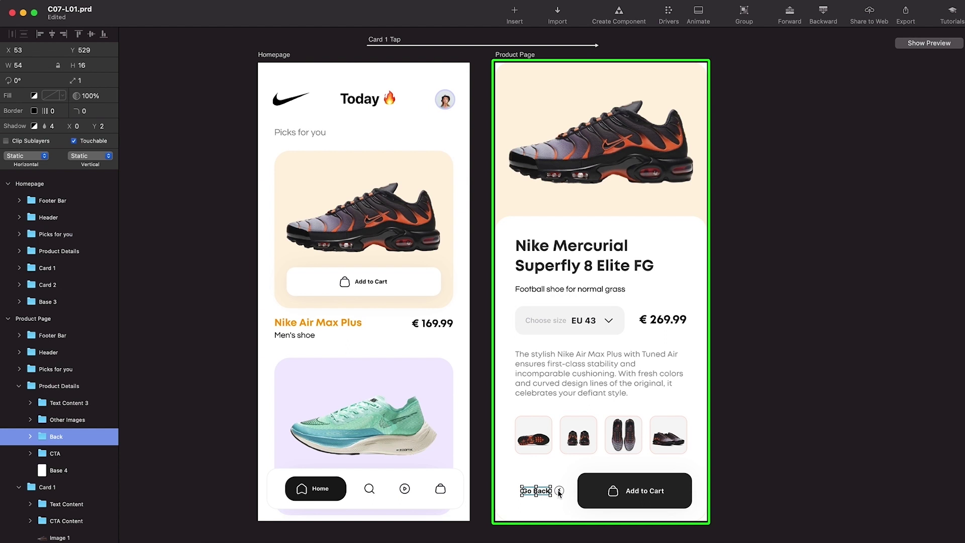
click(559, 491)
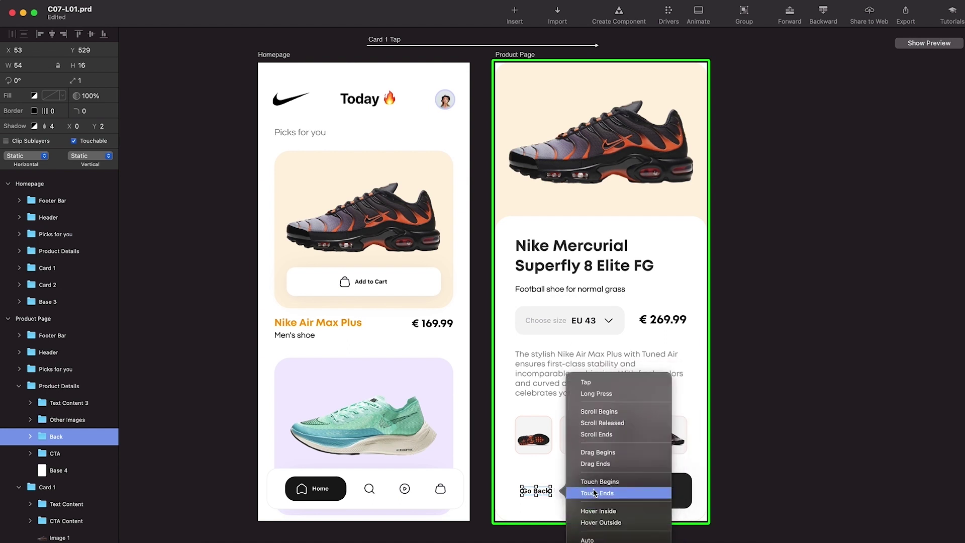
click(586, 382)
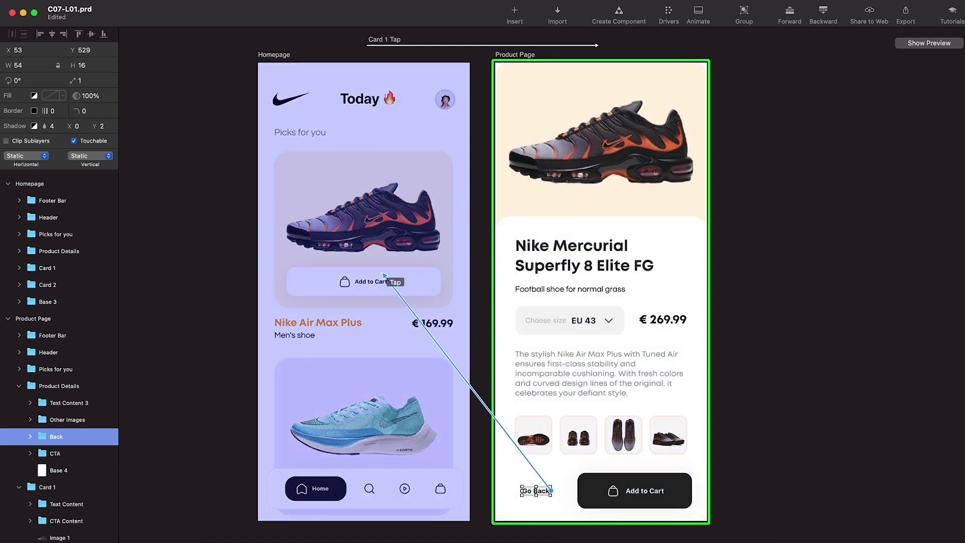
click(384, 274)
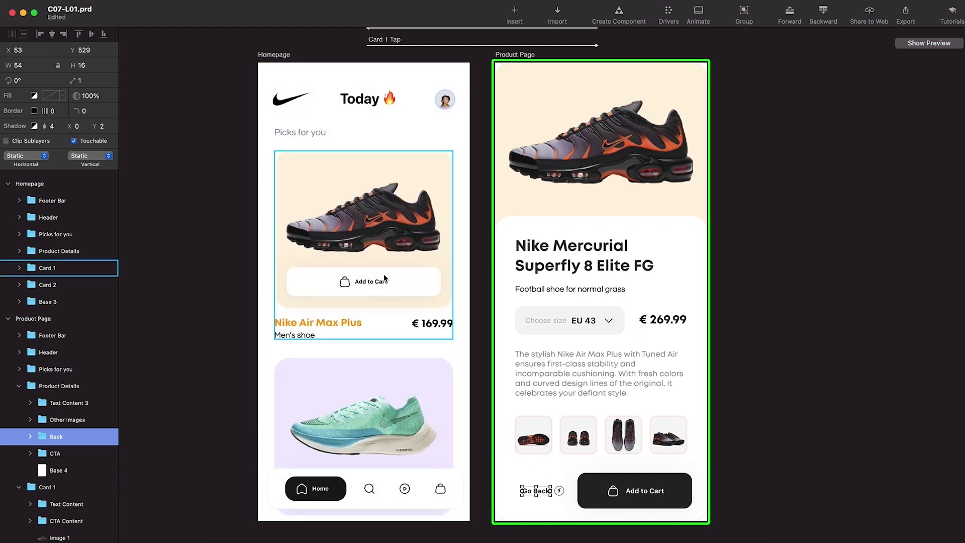
Test the Go Back link in the preview, reopening the product from Card 1 and going back again
click(930, 43)
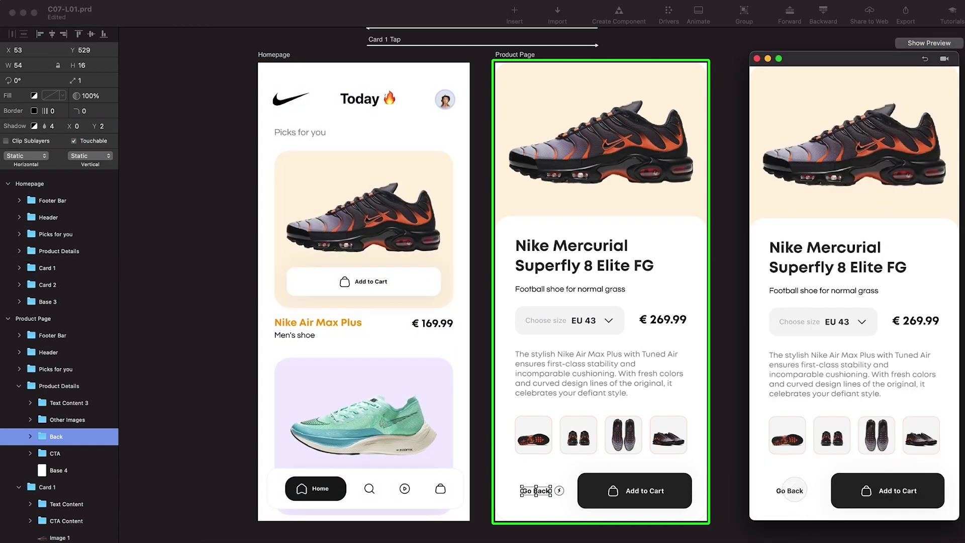
click(790, 490)
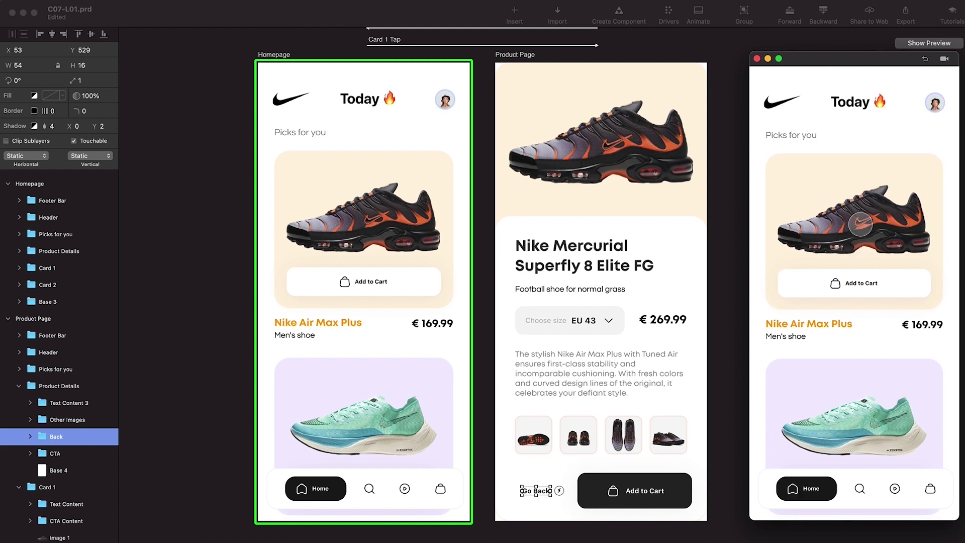
click(861, 225)
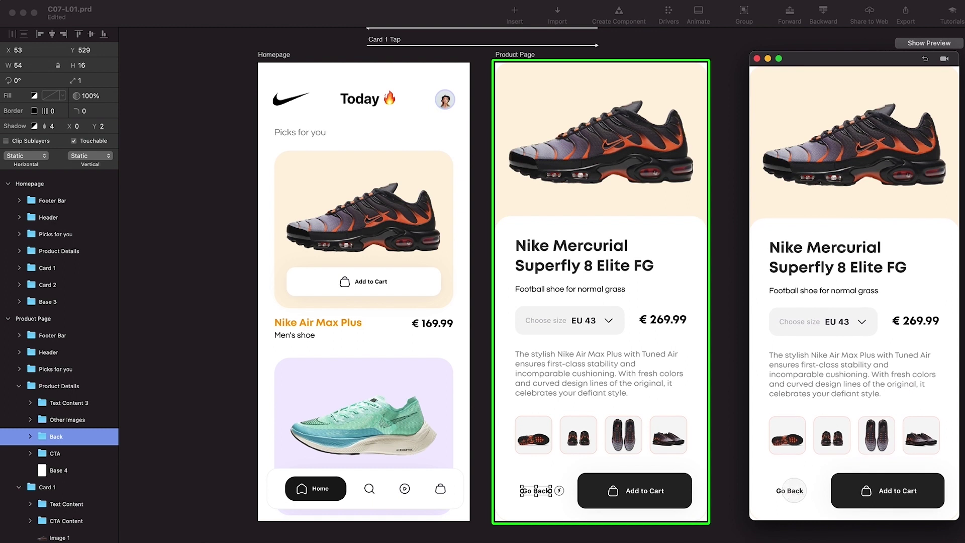
click(793, 489)
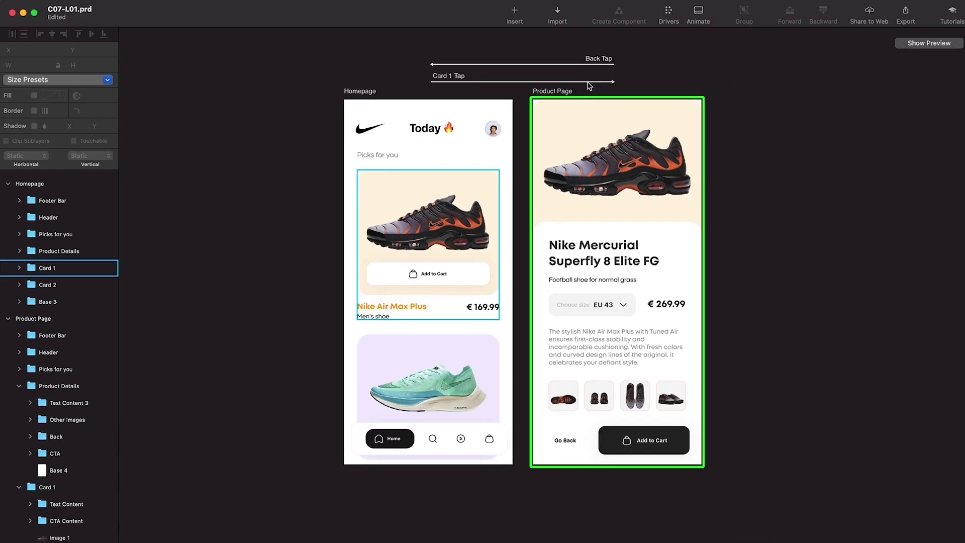
Examine the Card 1 Tap transition's animation timeline in a reduced-height view, then close it
click(589, 82)
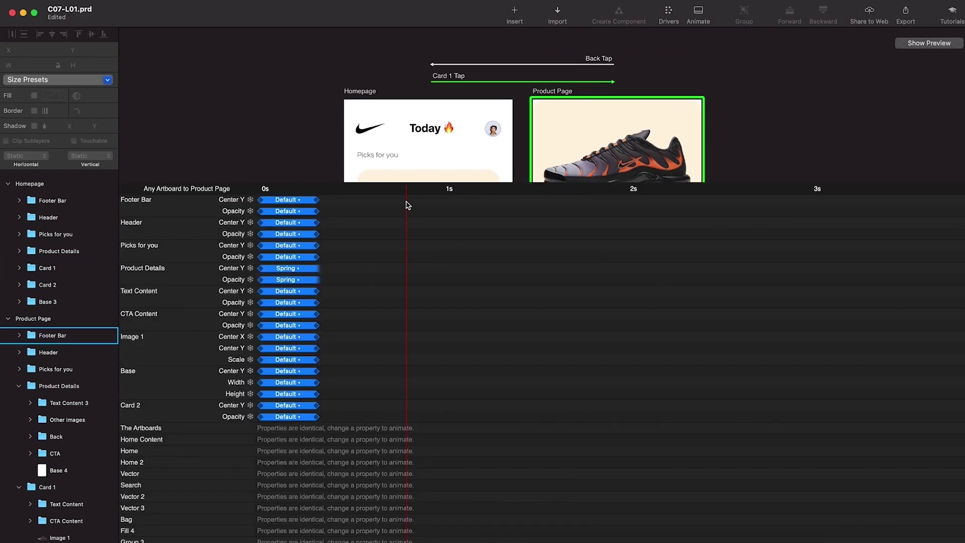
drag(420, 189, 421, 265)
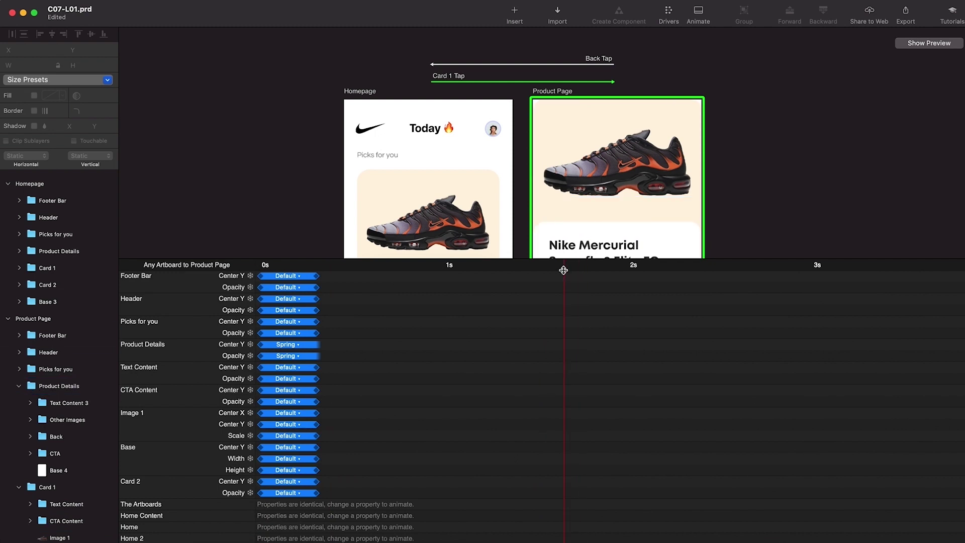
click(699, 12)
scroll(711, 214, up, 2)
scroll(710, 213, up, 2)
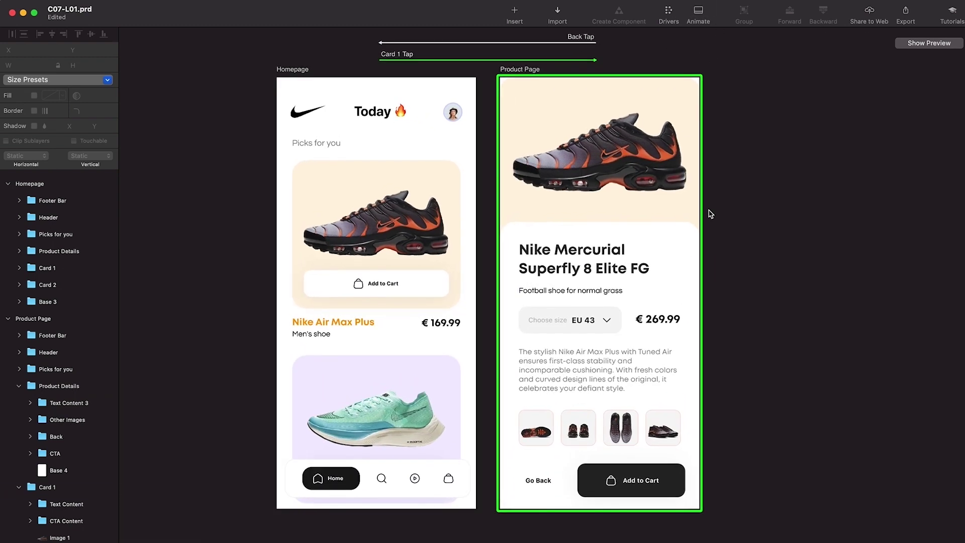